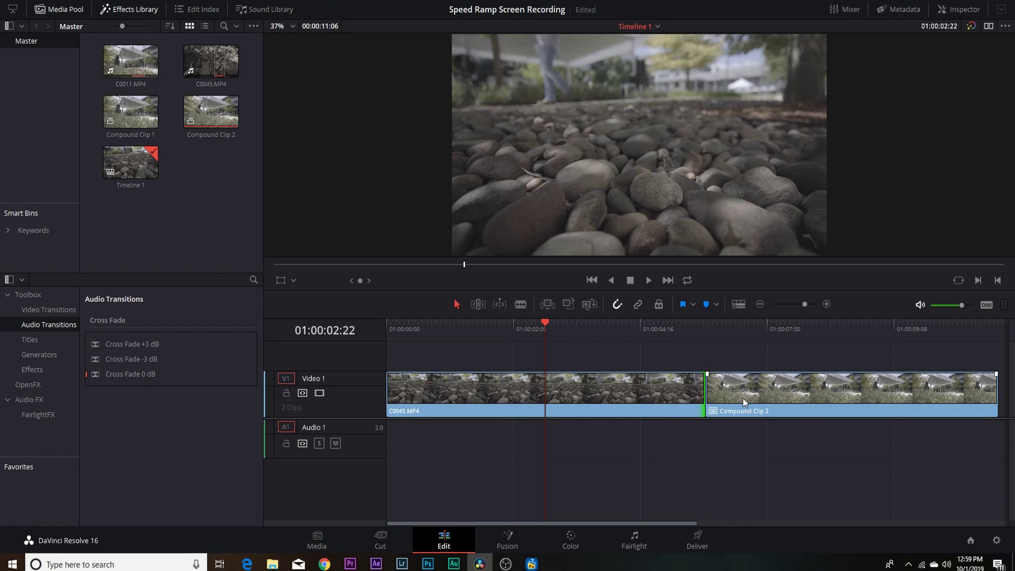
- Scrub the rock clip to around 01:00:04:14, then enable Retime Controls on C0045.MP4
drag(547, 322, 575, 338)
drag(680, 337, 551, 346)
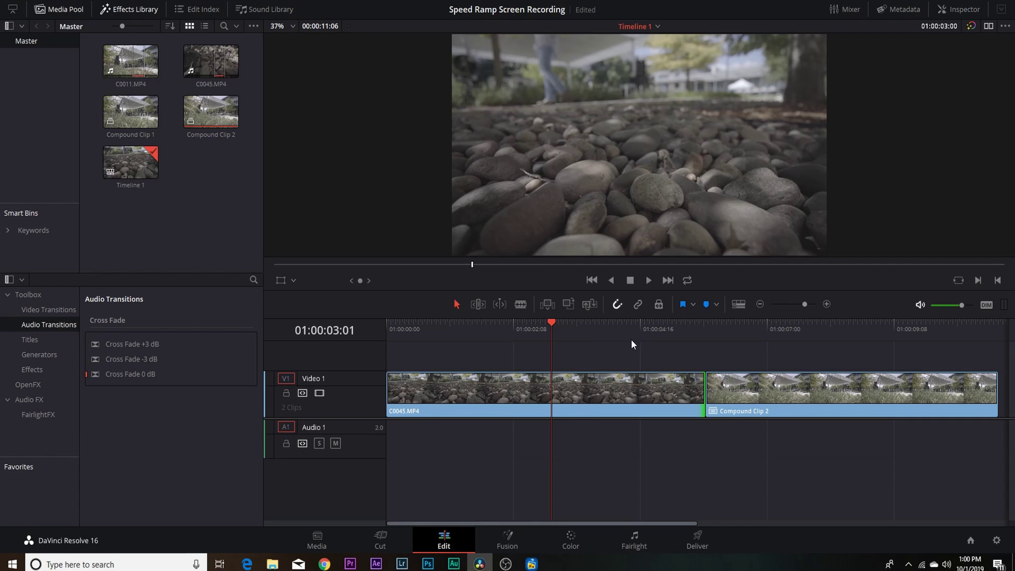
mouse_move(640, 332)
mouse_down()
mouse_move(658, 329)
mouse_move(635, 336)
mouse_up()
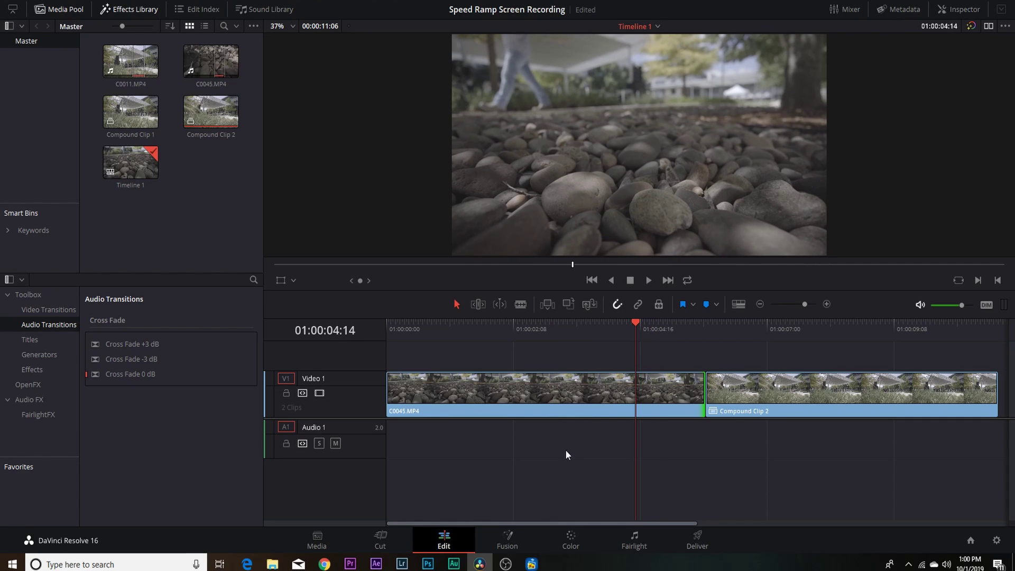
right_click(614, 383)
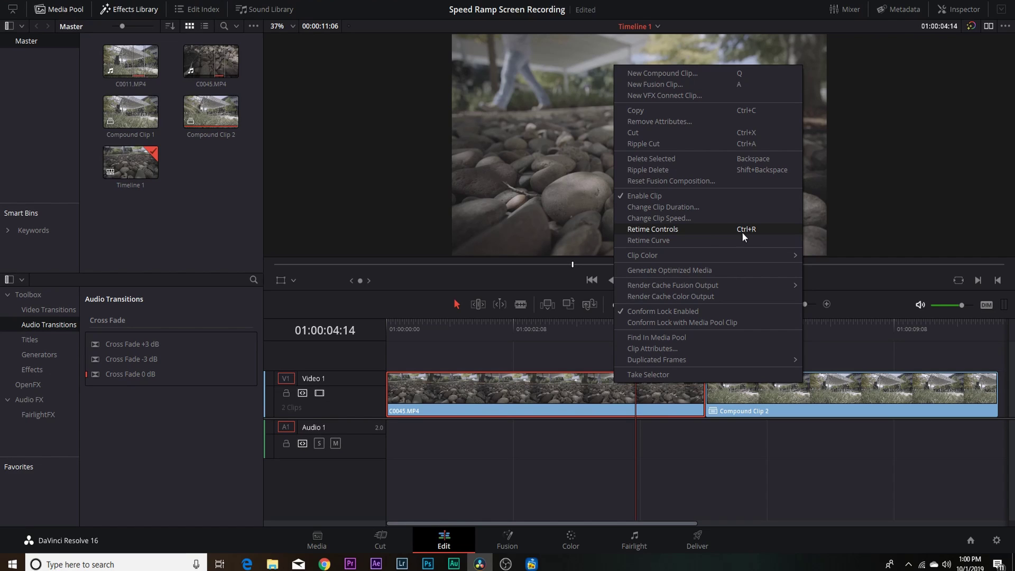
click(633, 229)
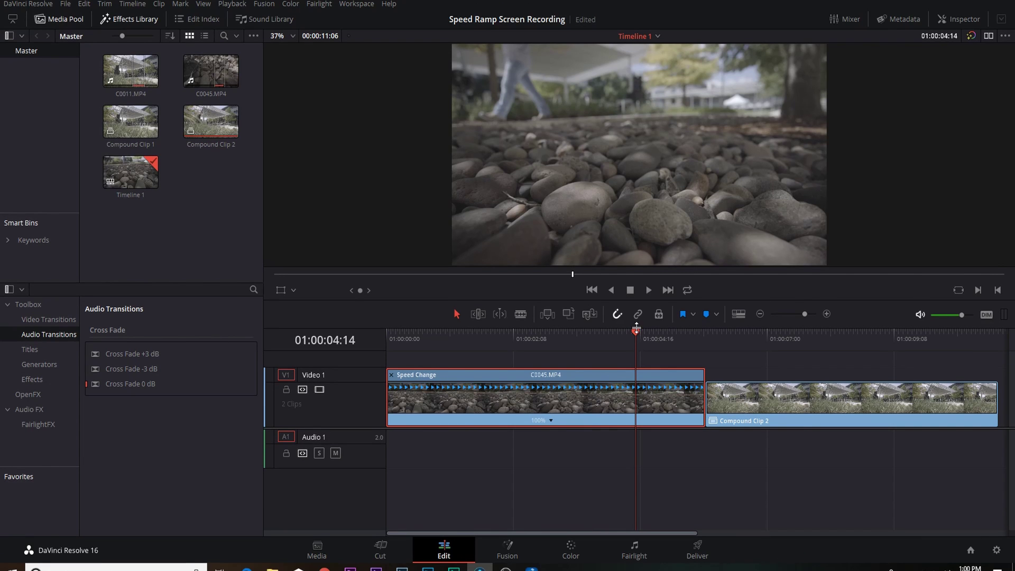
- Add a speed point a few frames before the end of the rock clip
drag(636, 328, 696, 339)
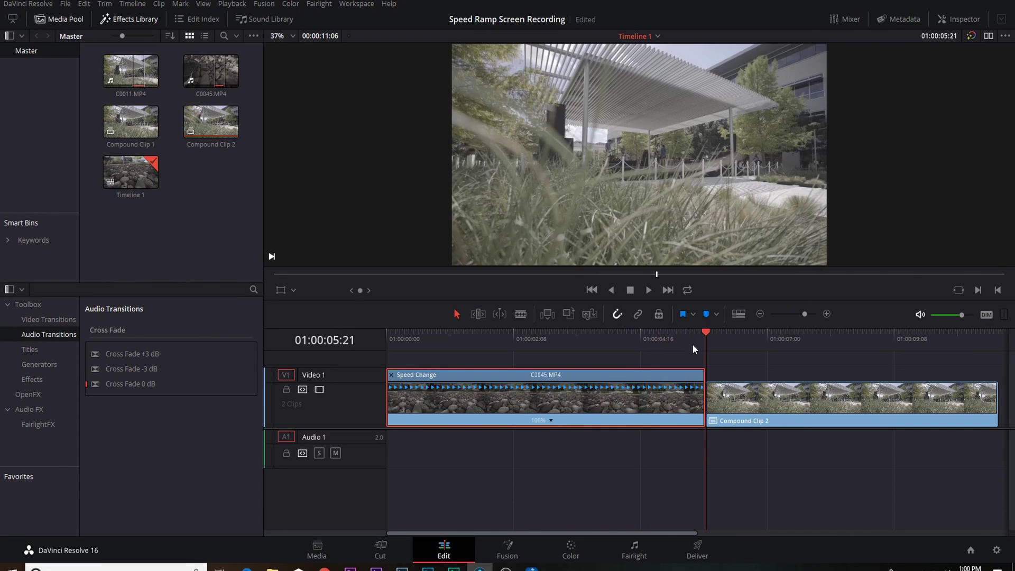
key(Left)
key(Left)
key(Left)
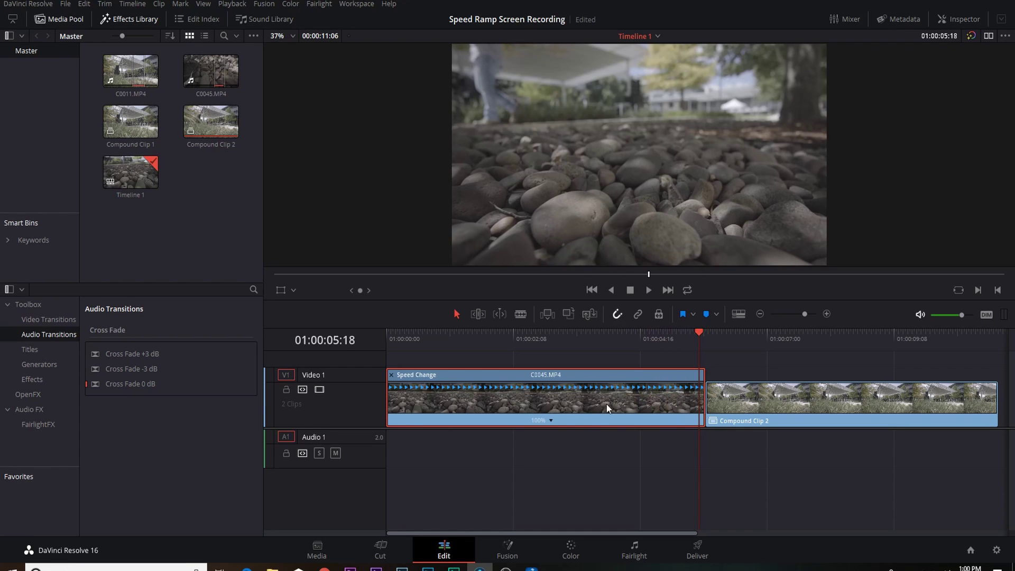
click(552, 420)
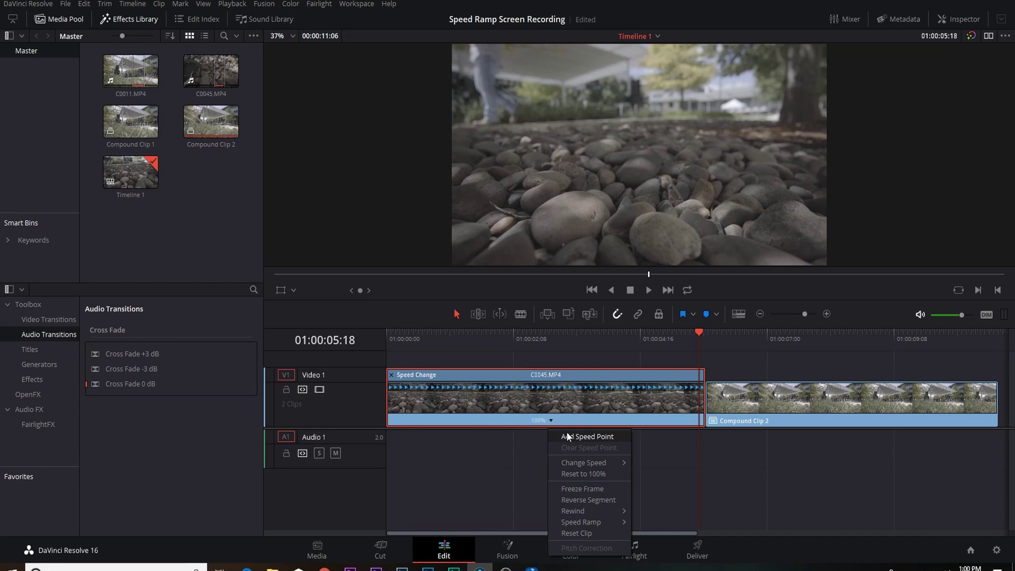
click(571, 437)
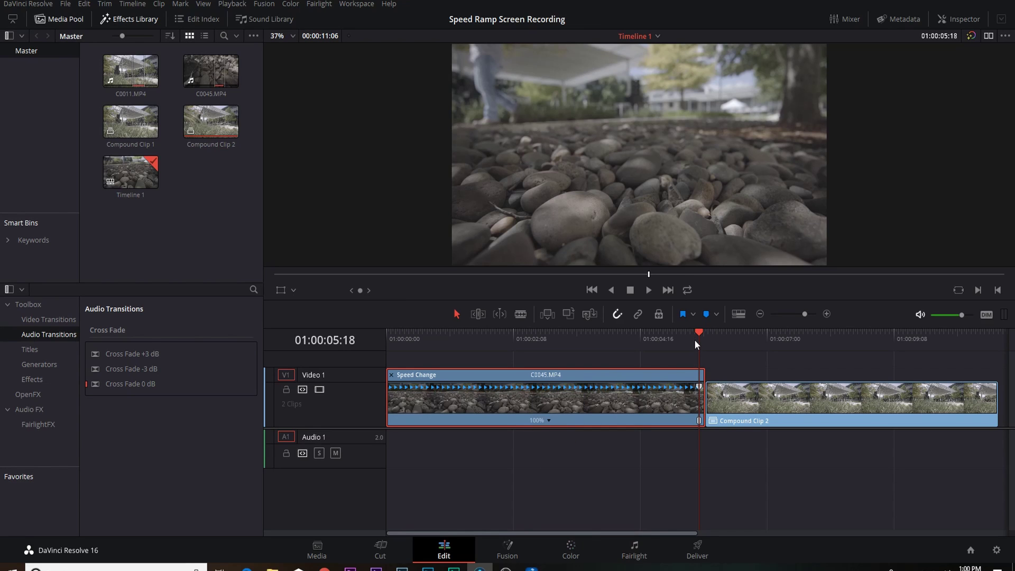
- Add a second speed point at 01:00:04:04 in the rock clip
drag(695, 343, 613, 344)
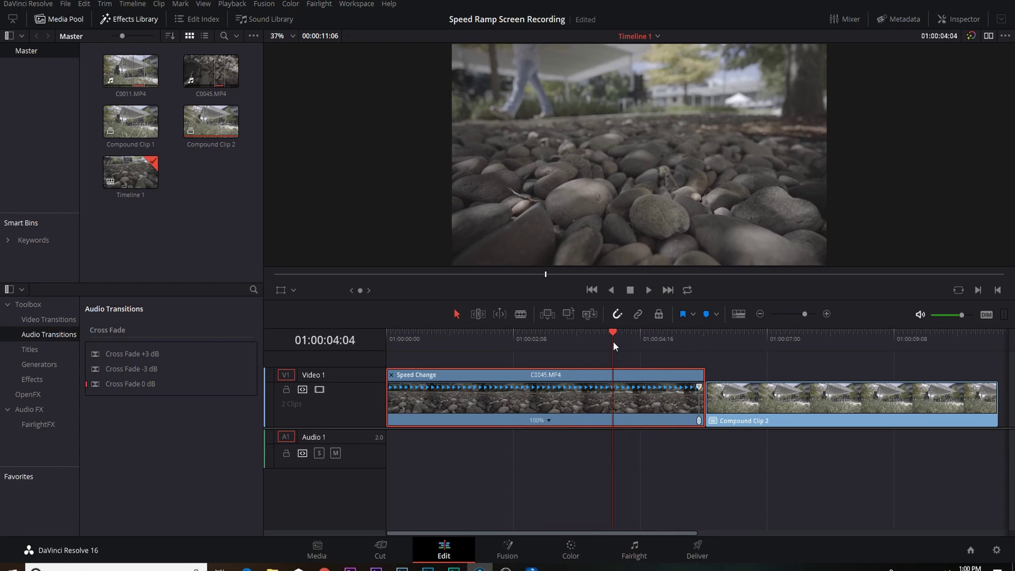
click(548, 421)
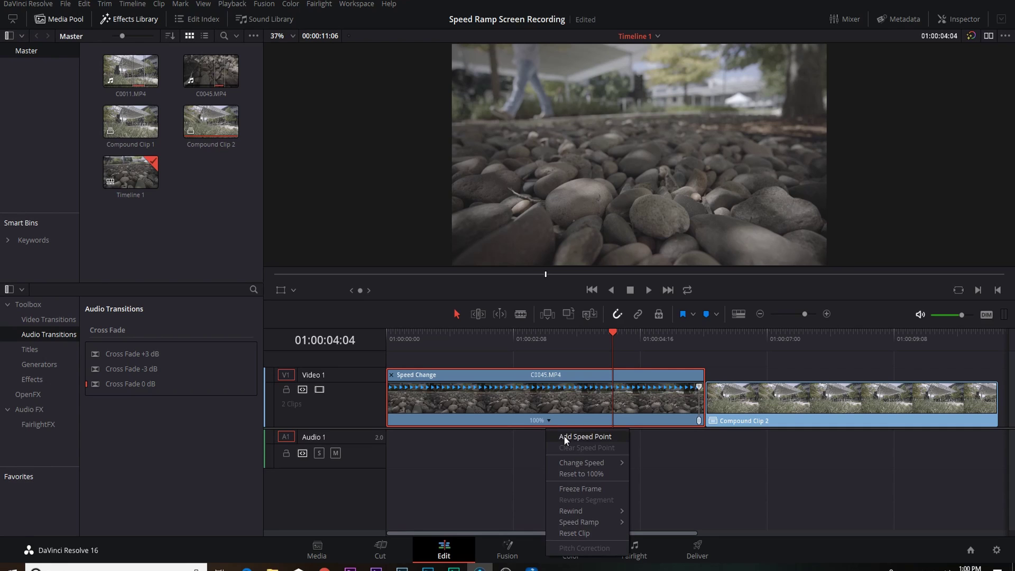
click(563, 436)
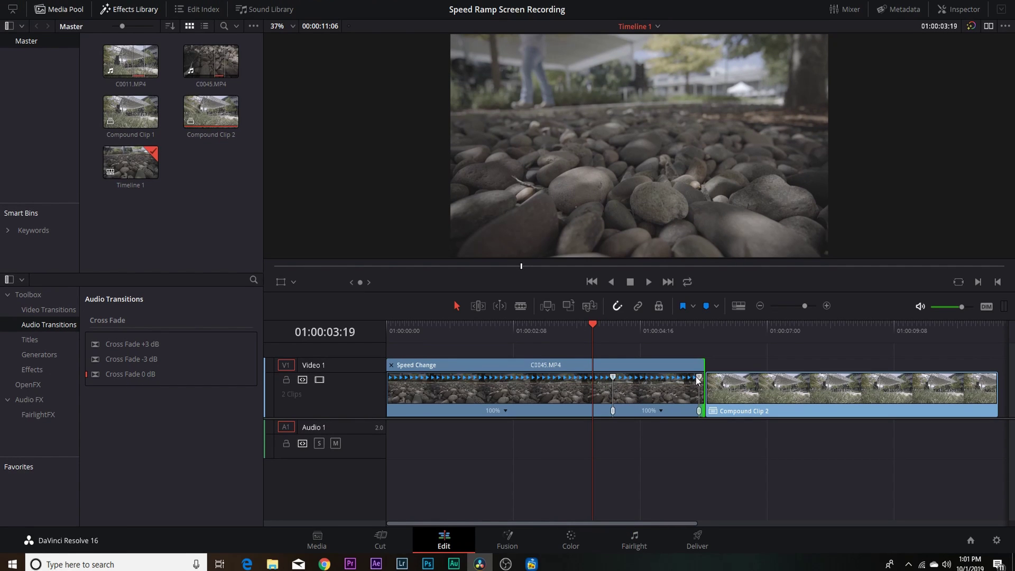
- Zoom in and speed the rock clip's final section up to 633%
drag(807, 303, 810, 304)
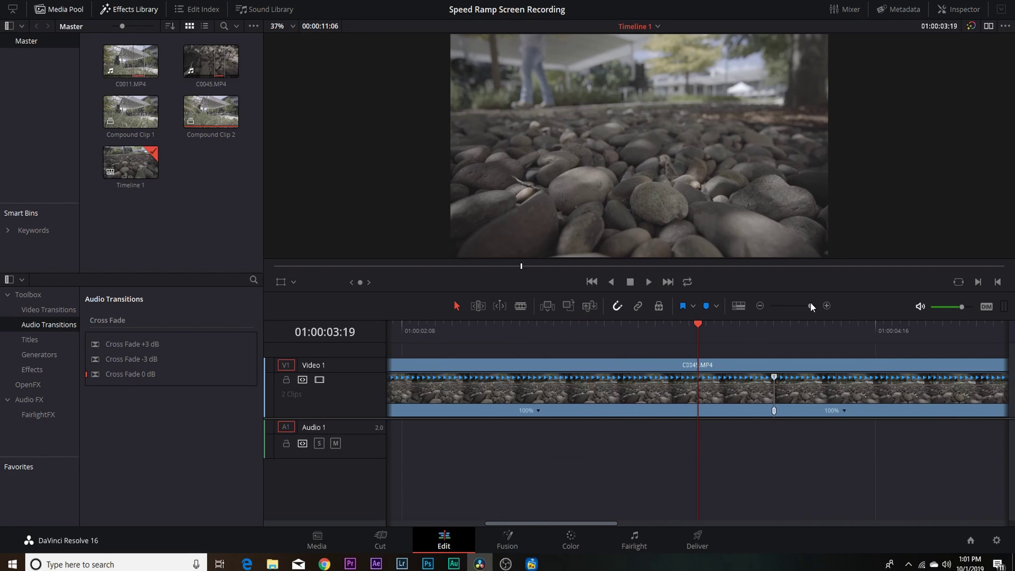
drag(527, 523, 567, 523)
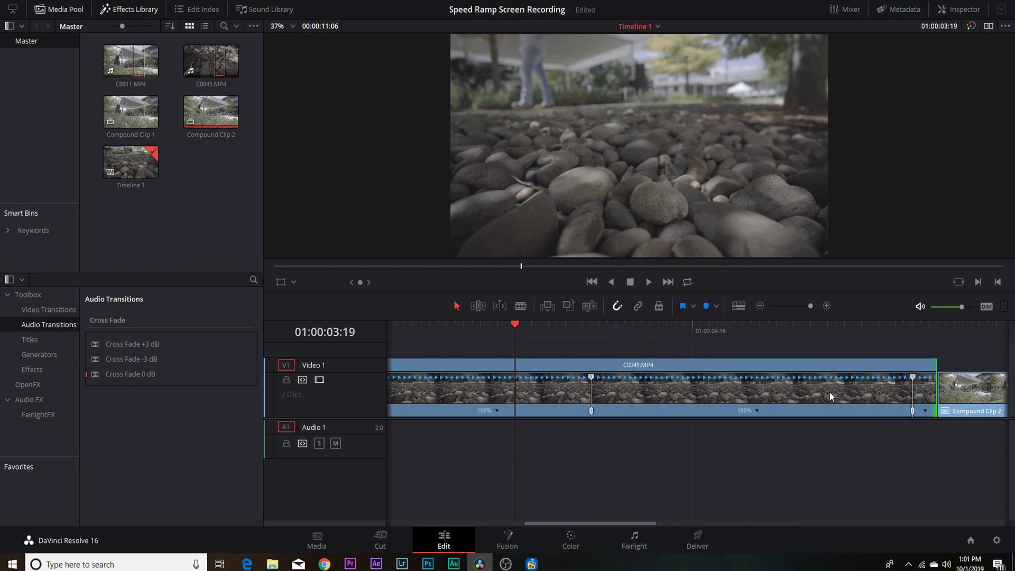
drag(912, 377, 683, 382)
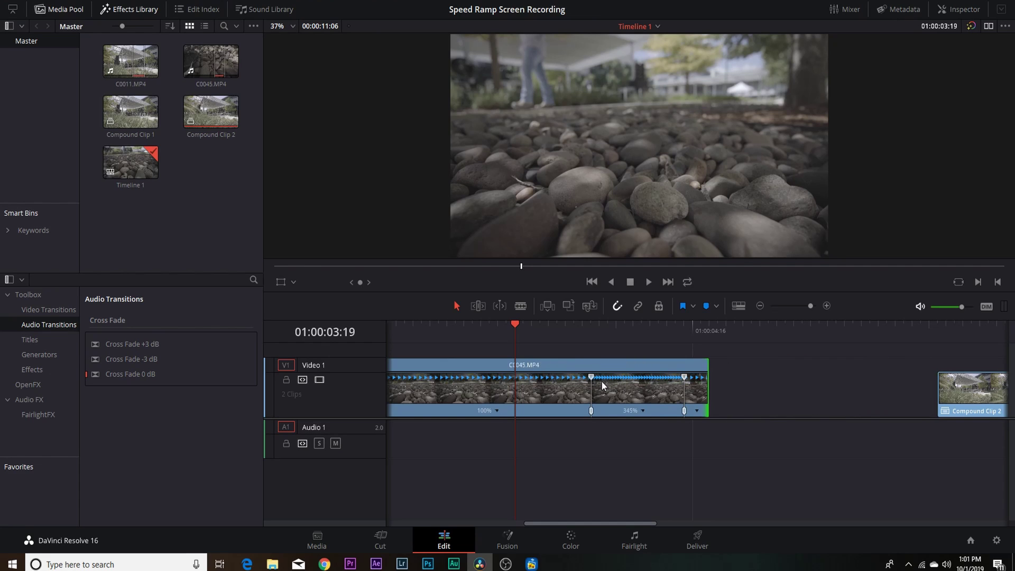
drag(583, 339, 669, 335)
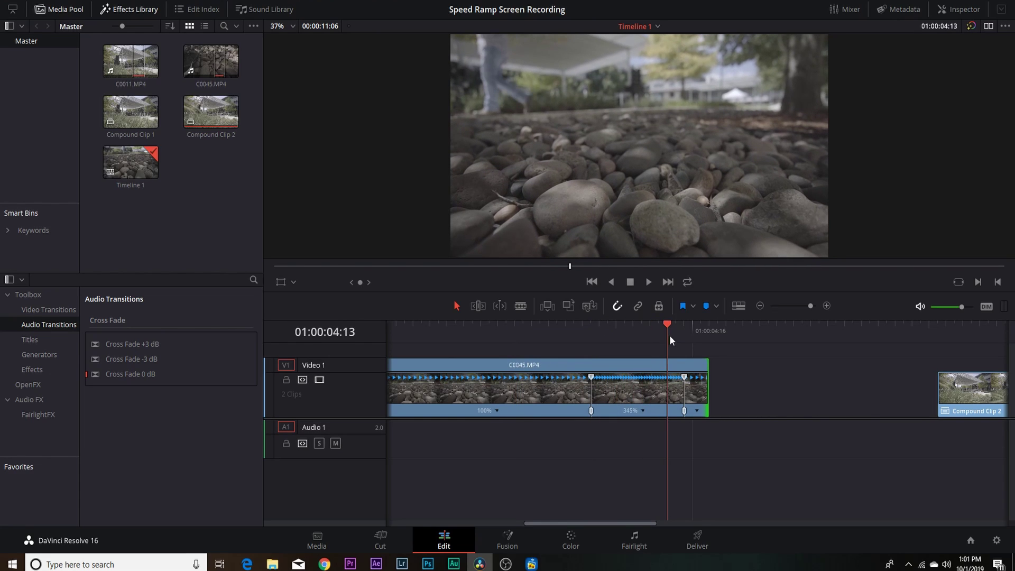
drag(687, 378, 623, 390)
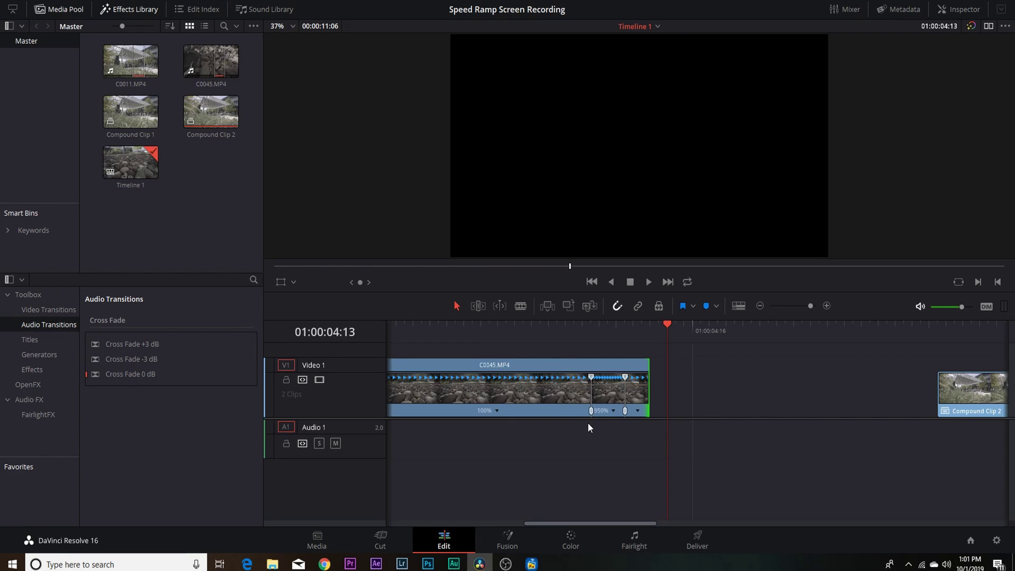
drag(625, 378, 643, 379)
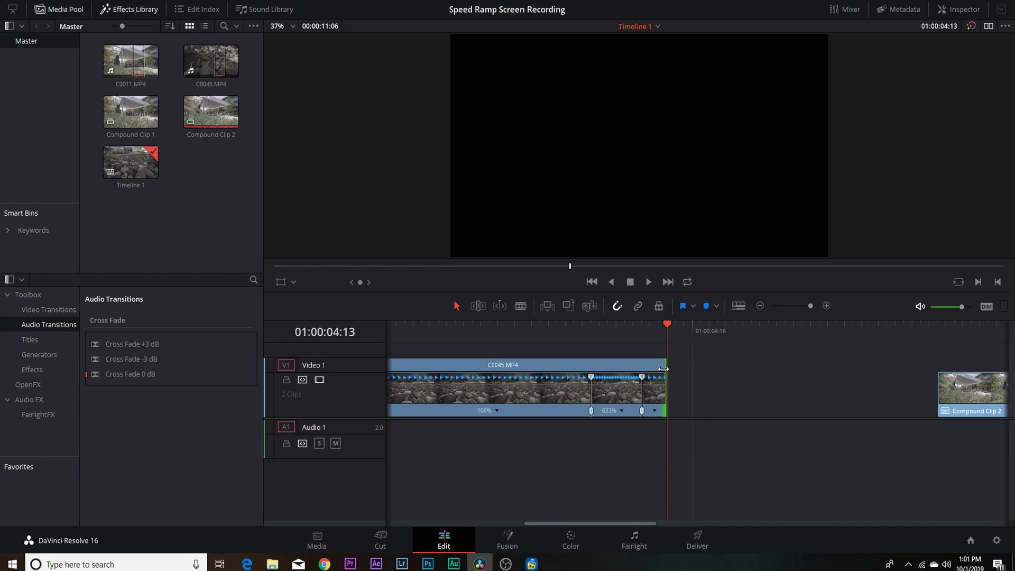
- Trim the rock clip's tail and slide Compound Clip 2 left against it
drag(662, 380, 650, 389)
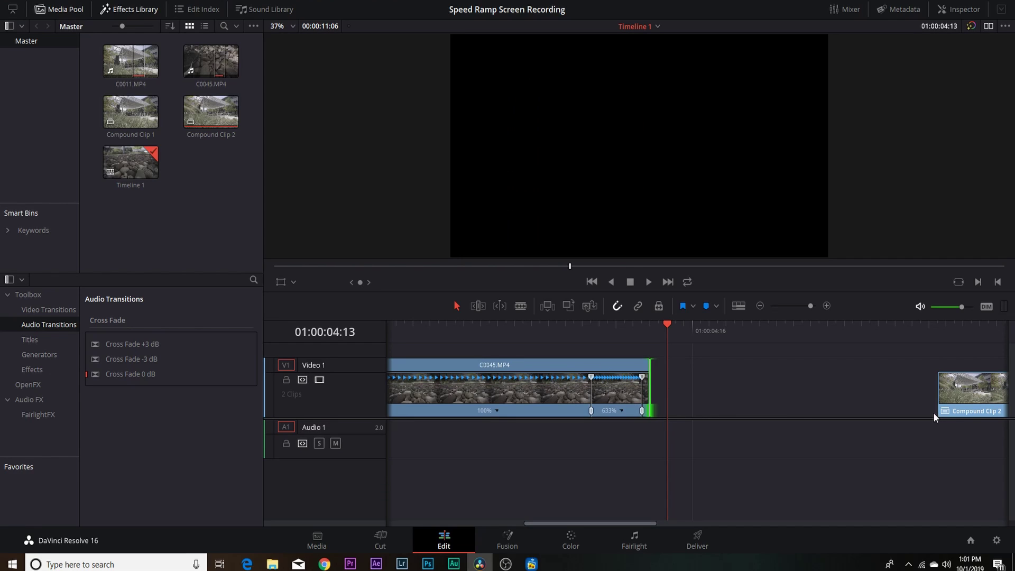
drag(964, 399, 680, 396)
drag(533, 334, 449, 335)
- Preview the ramp from 01:00:04:04, then undo the fast section's speed back to 100%
key(space)
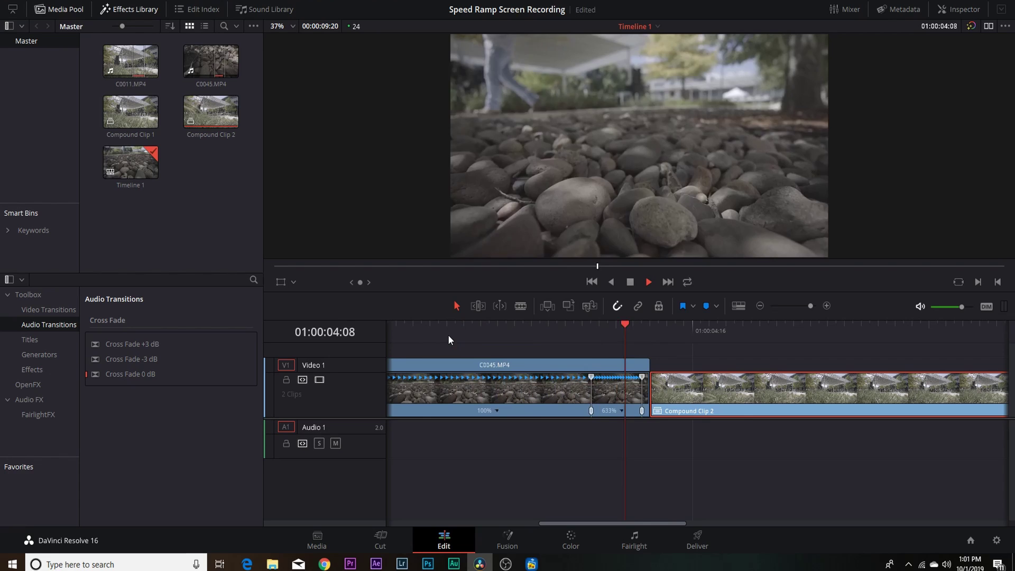
key(space)
click(598, 339)
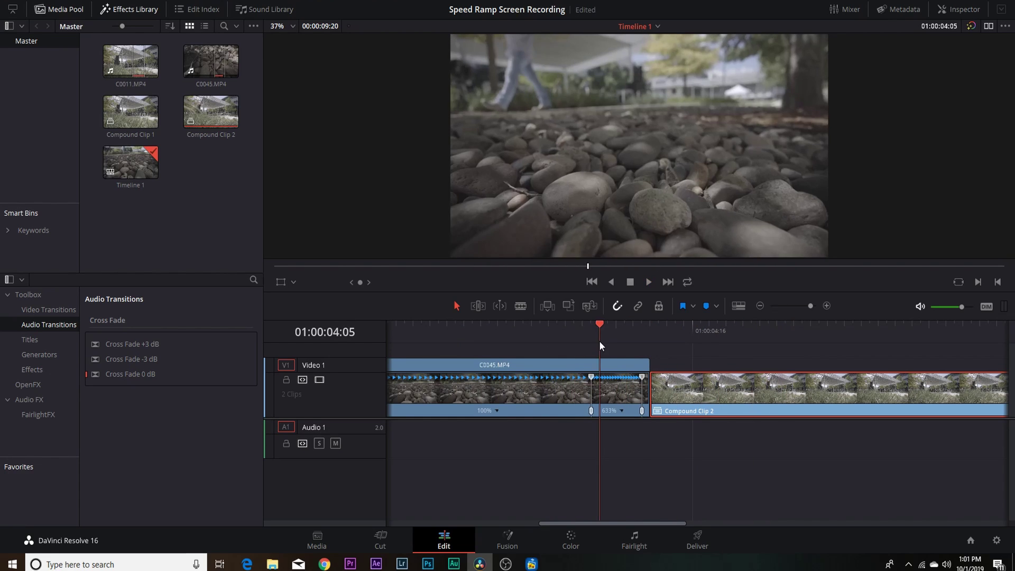
key(space)
click(592, 344)
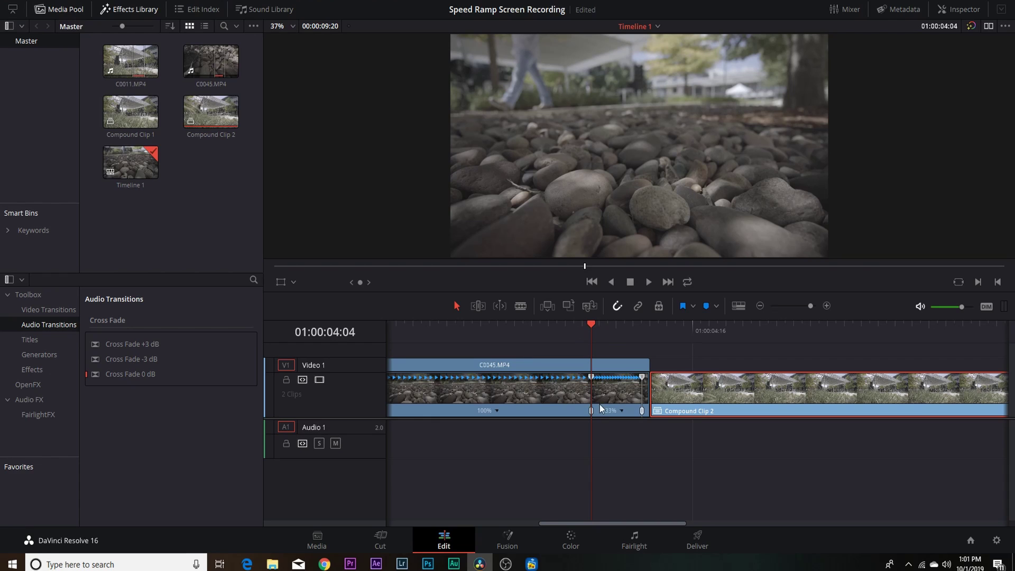
drag(604, 411, 607, 417)
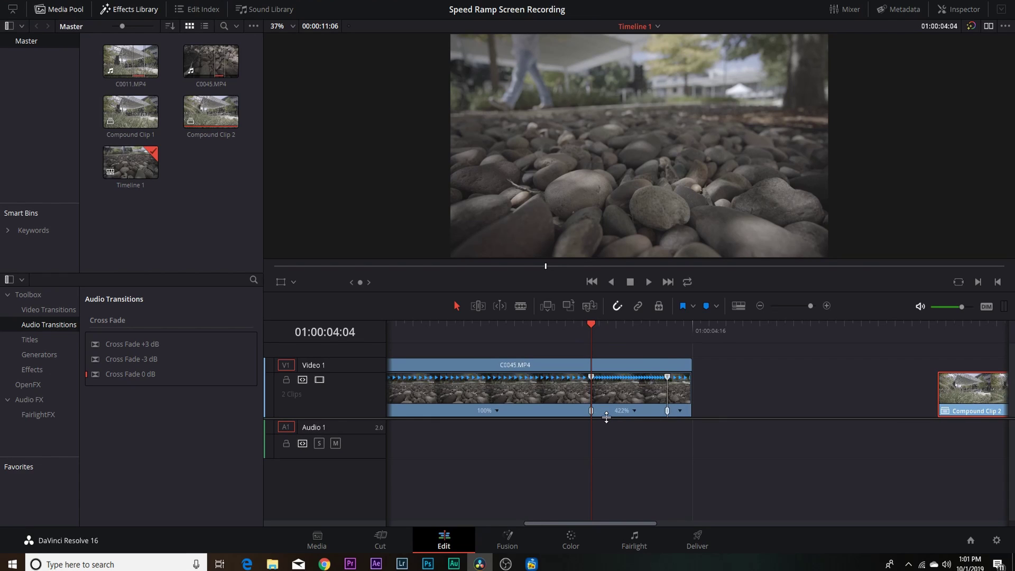
key(ctrl+z)
key(ctrl+z)
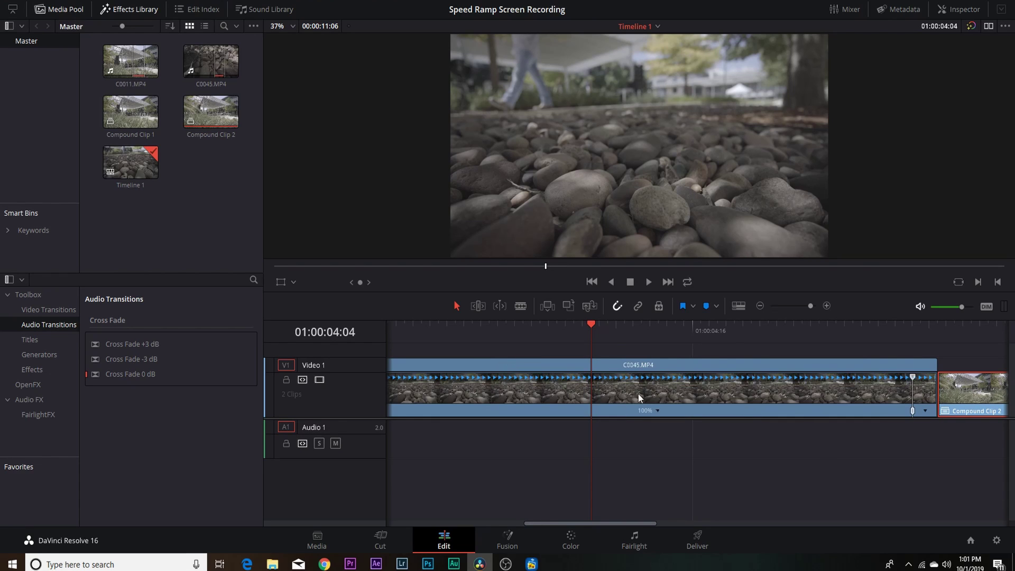
- Review the clip menu and Speed Ramp options without changes, then park the playhead at 01:00:05:03
right_click(683, 401)
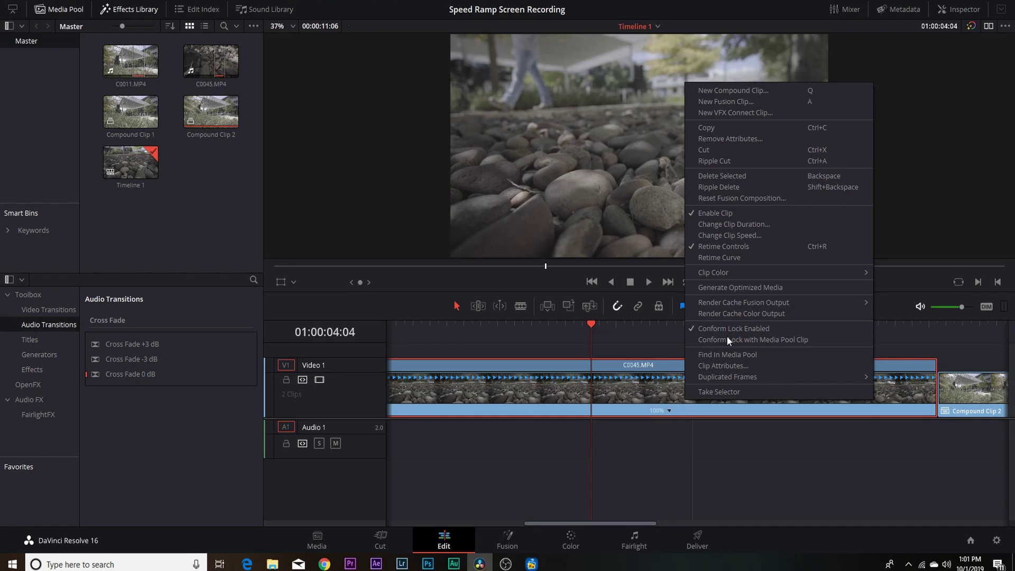
click(513, 465)
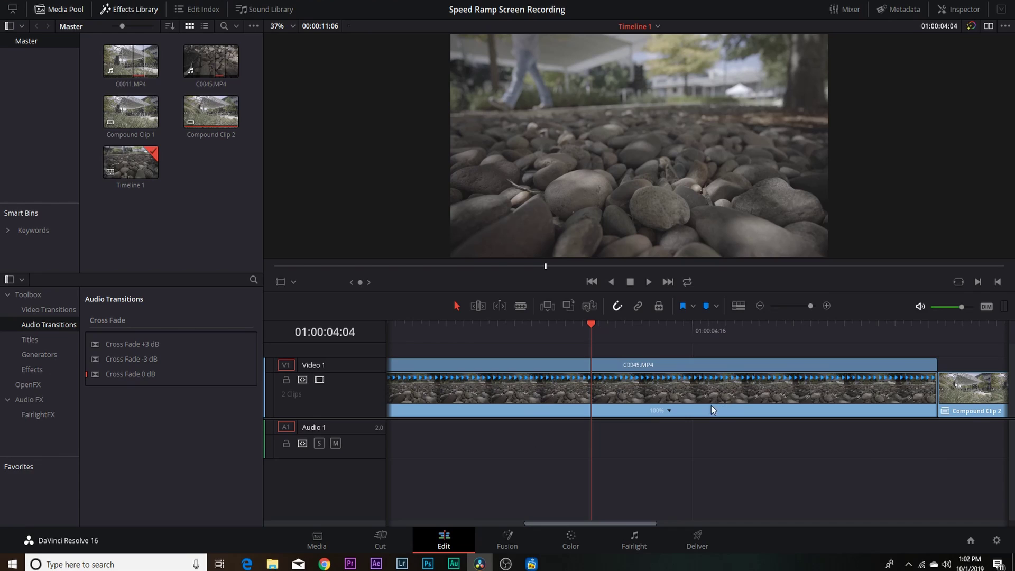
click(669, 411)
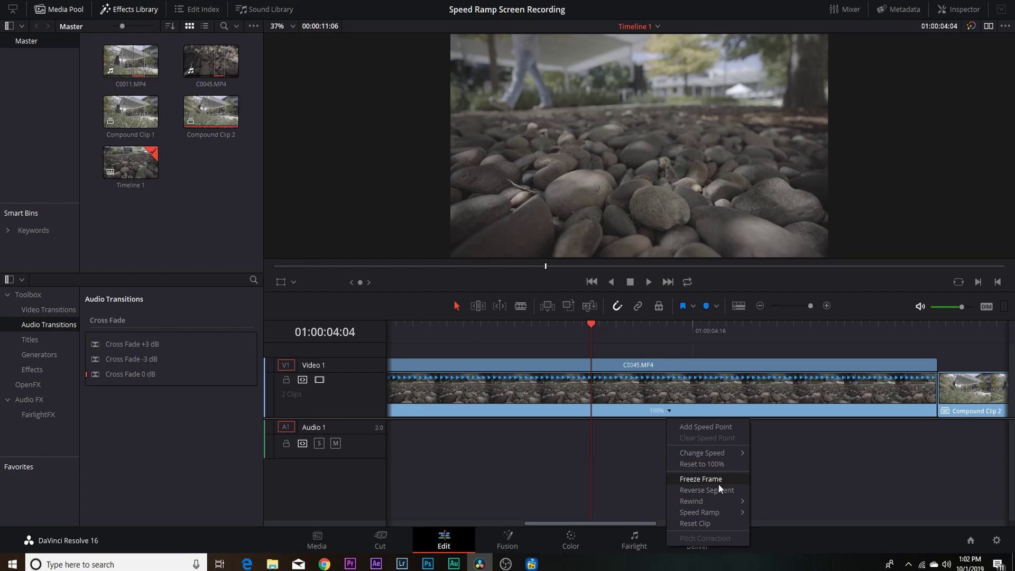
mouse_move(712, 513)
click(849, 458)
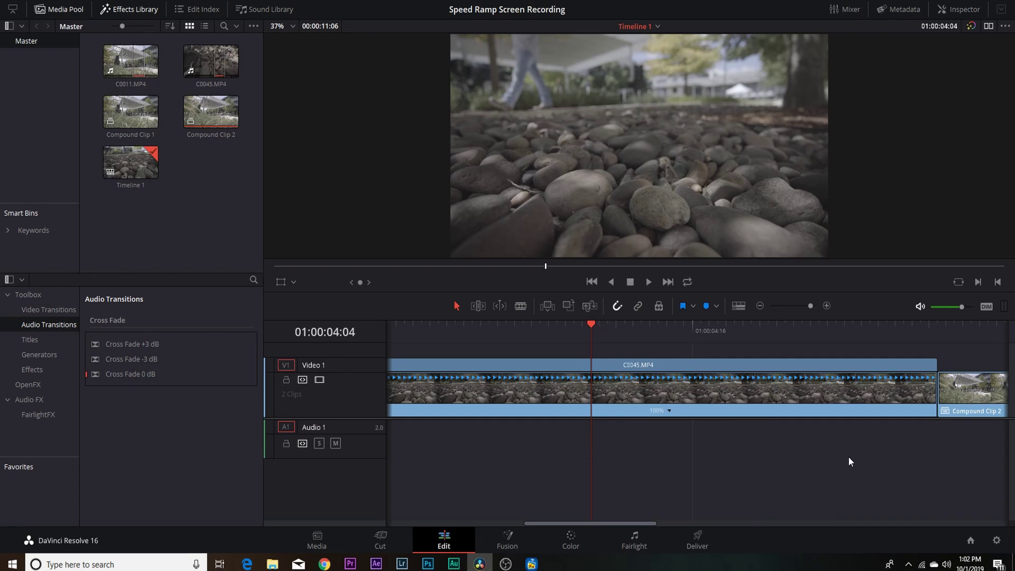
click(785, 329)
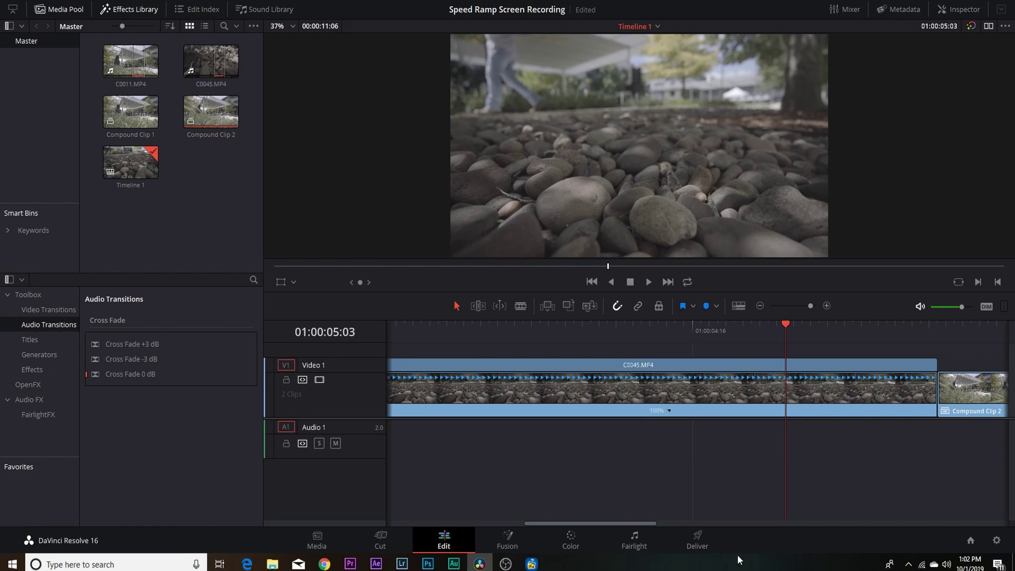
- Zoom out to show both clips and display the Retime Curve for C0045.MP4
drag(623, 523, 495, 513)
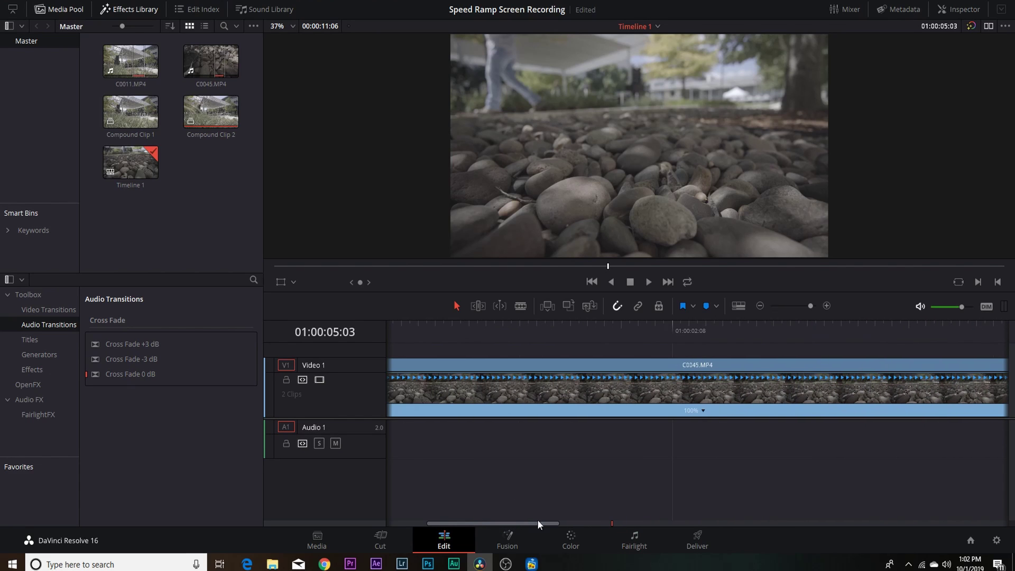
drag(805, 304, 802, 305)
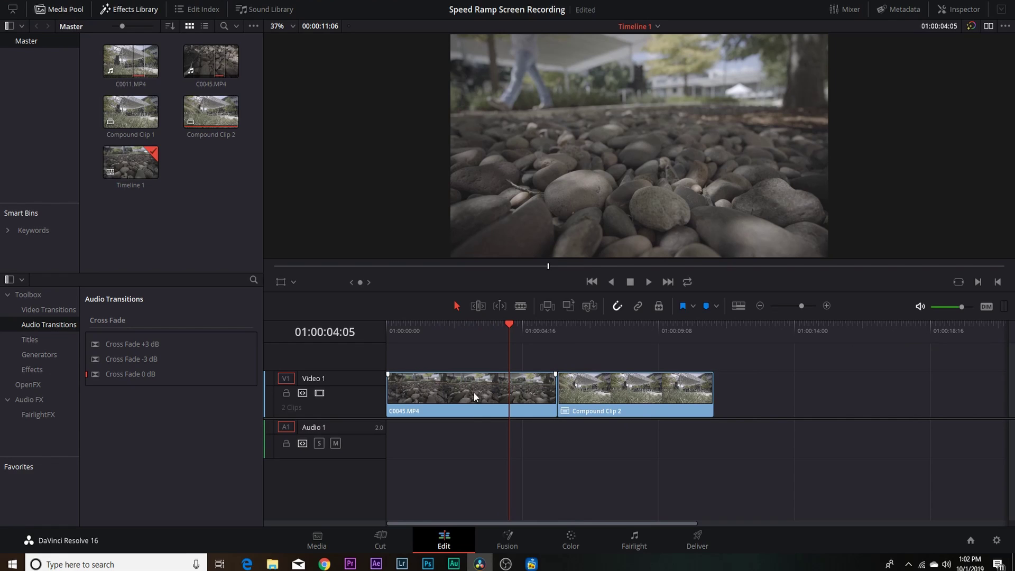
right_click(488, 389)
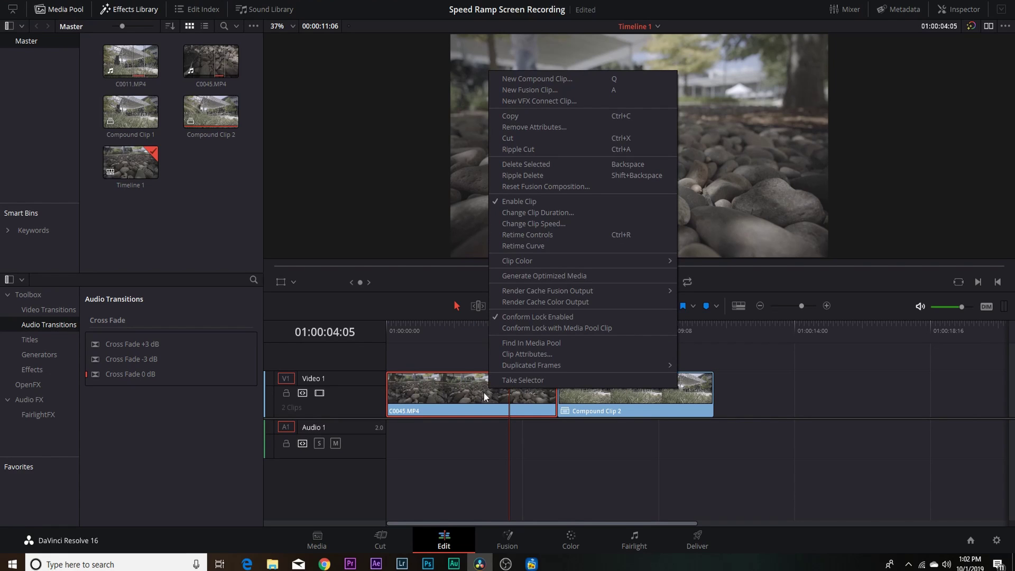
click(528, 248)
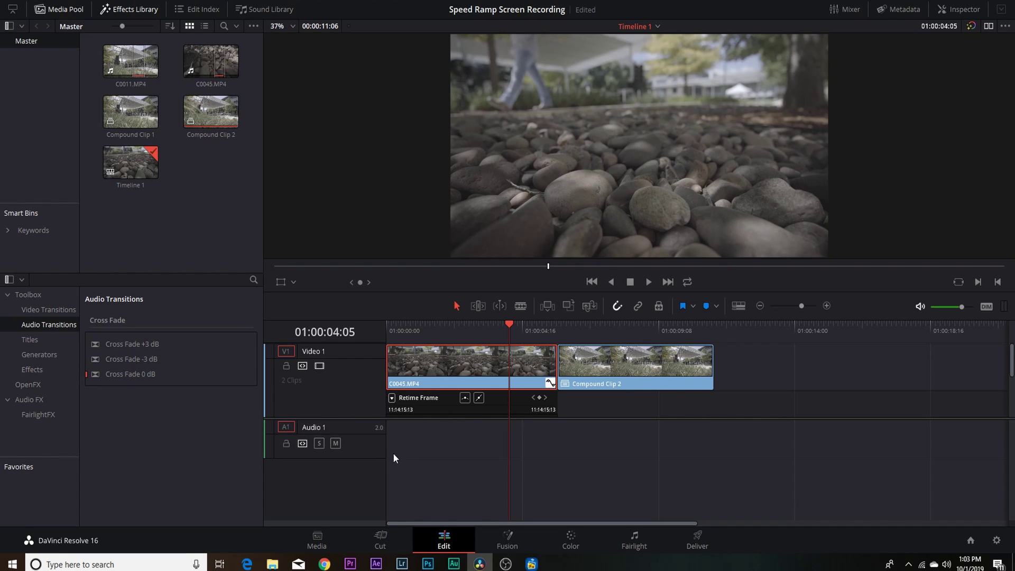
- Enlarge the V1 track and timeline panel, then zoom in on the rock clip at 01:00:01:14
drag(367, 418, 358, 505)
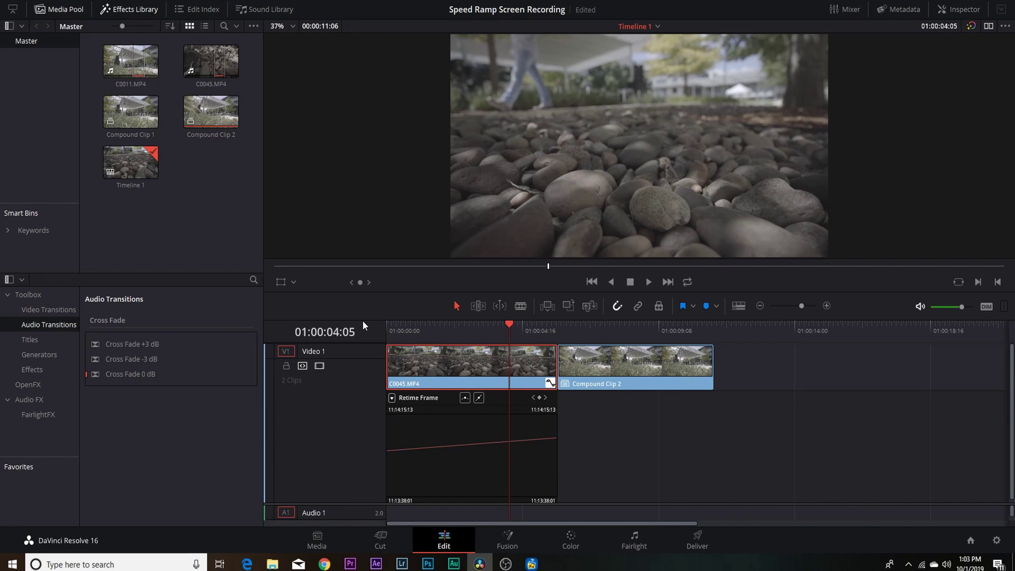
drag(364, 320, 386, 275)
drag(510, 280, 433, 280)
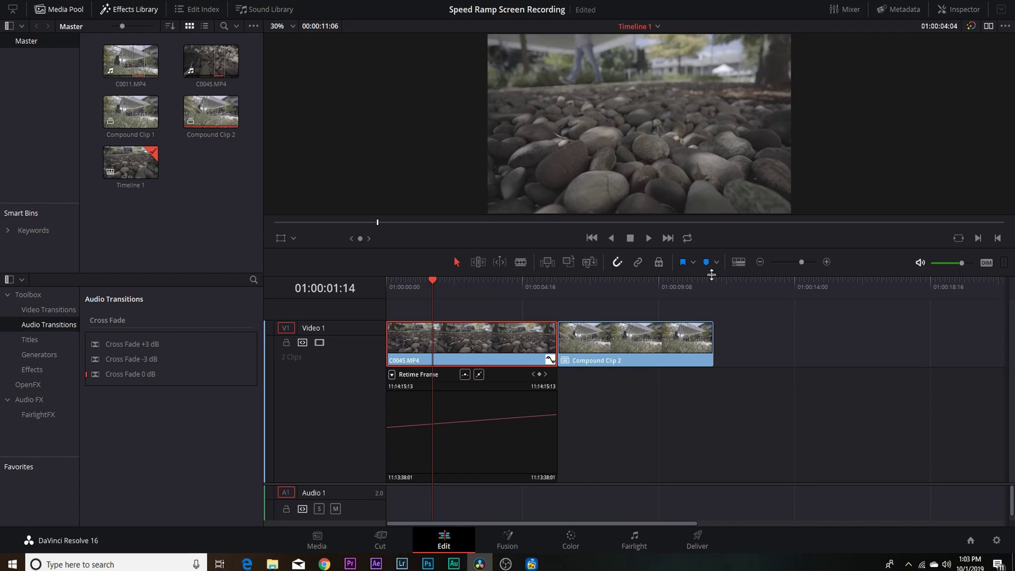
drag(802, 262, 805, 261)
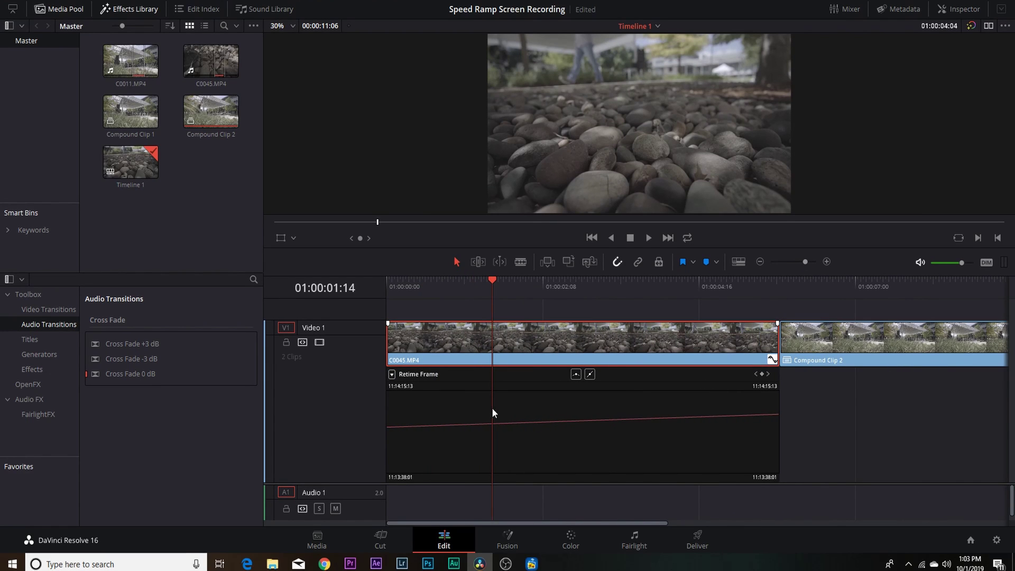
click(392, 374)
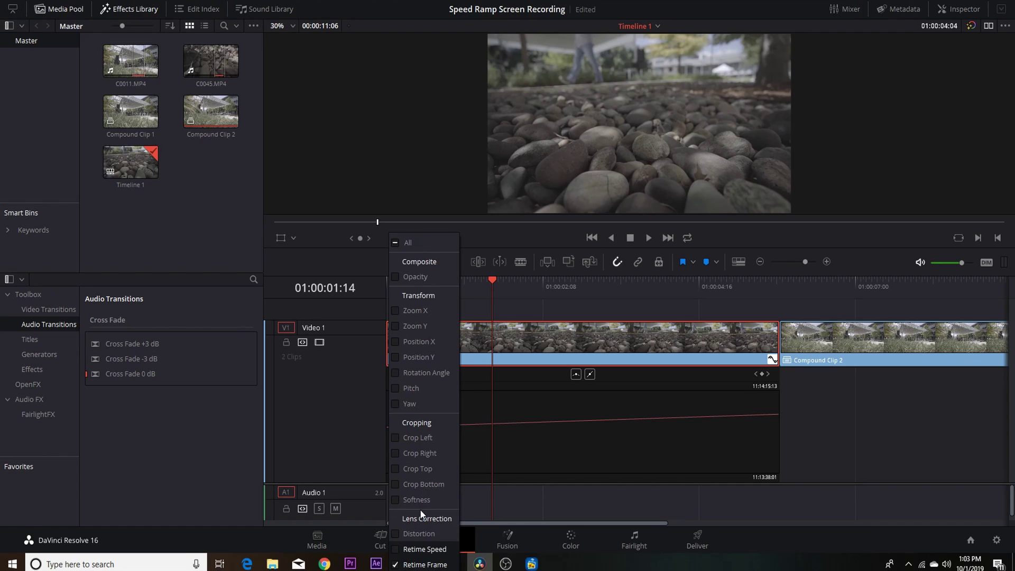
- Show the Retime Speed curve and hide the Retime Frame curve
click(423, 549)
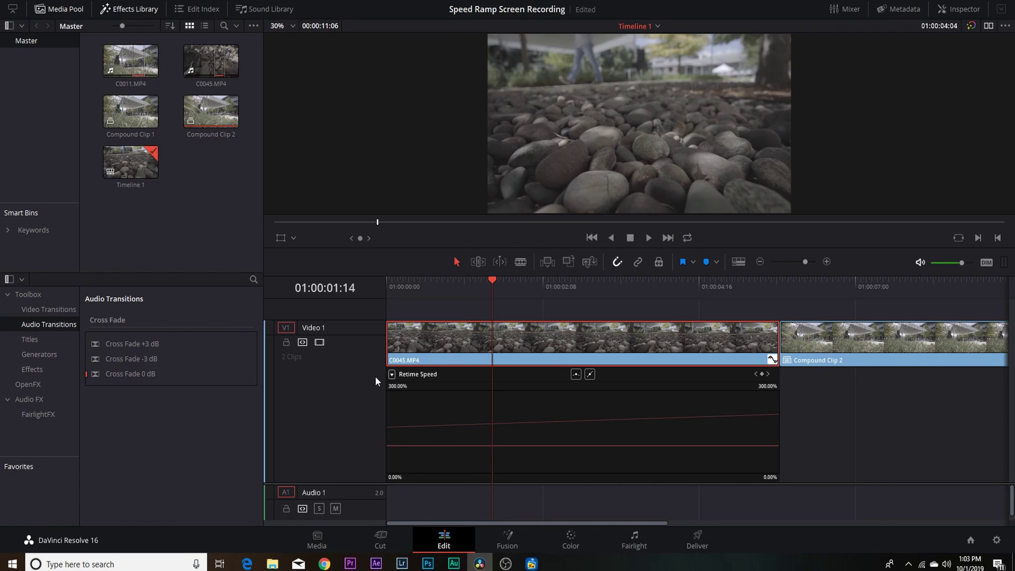
click(392, 374)
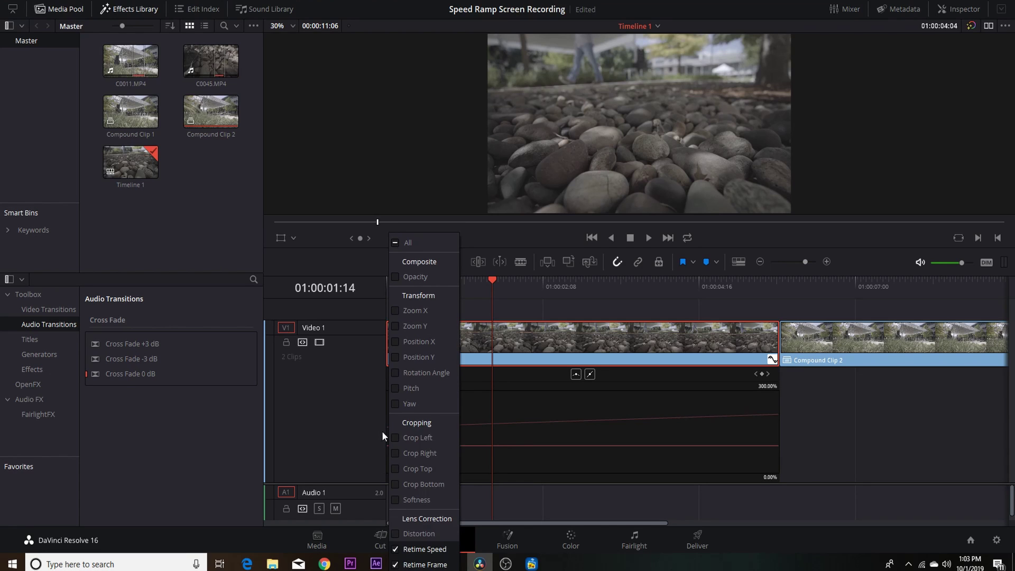
click(401, 566)
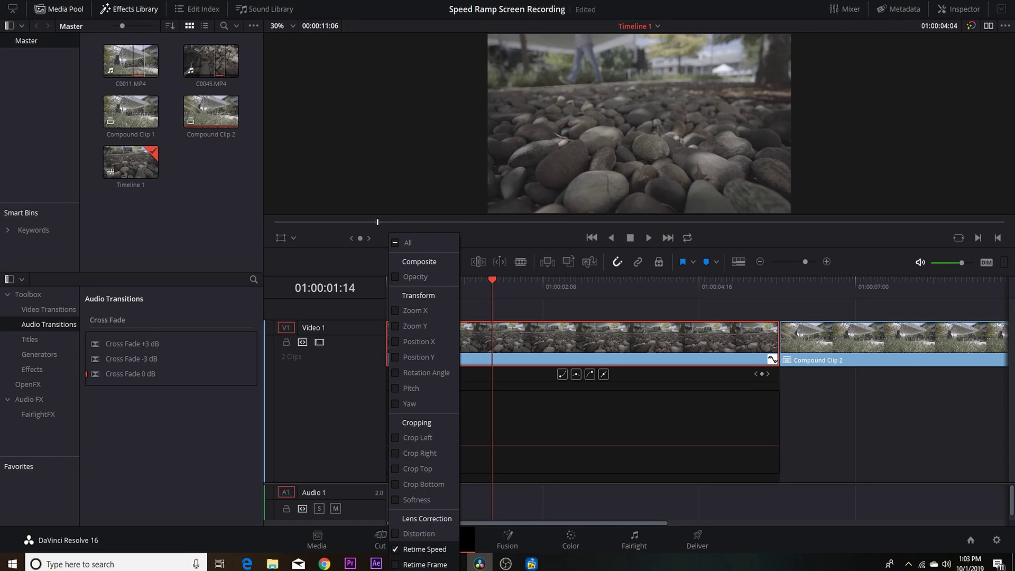
click(366, 418)
key(Left)
key(Left)
key(Left)
key(Left)
key(Left)
key(Left)
key(Left)
key(Left)
key(Left)
key(Left)
key(Left)
key(Left)
key(Left)
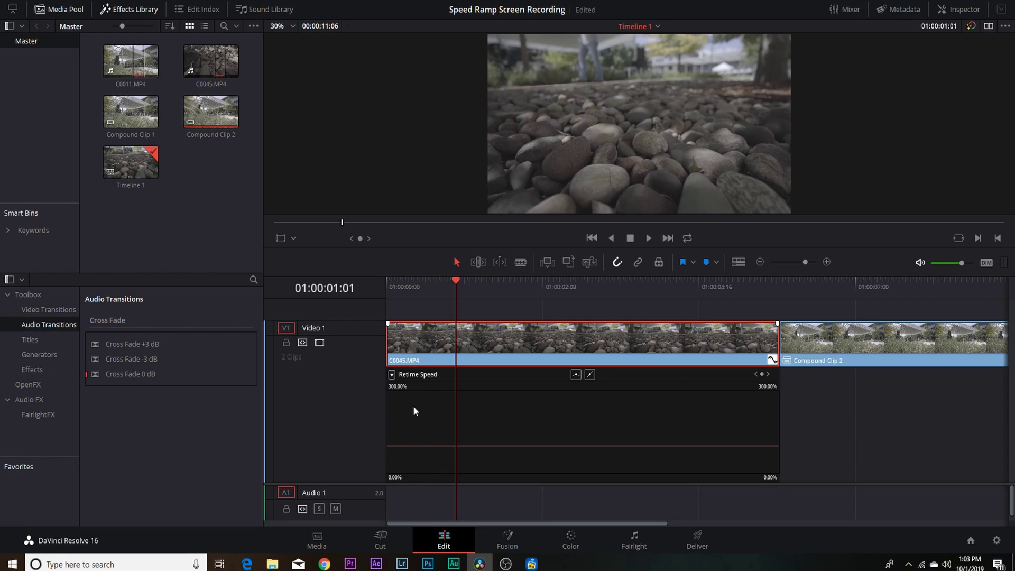
- Extend the speed graph's range to 910% and move the playhead to 01:00:04:16
mouse_move(323, 565)
mouse_move(393, 384)
mouse_down()
mouse_move(453, 386)
mouse_move(402, 385)
mouse_up()
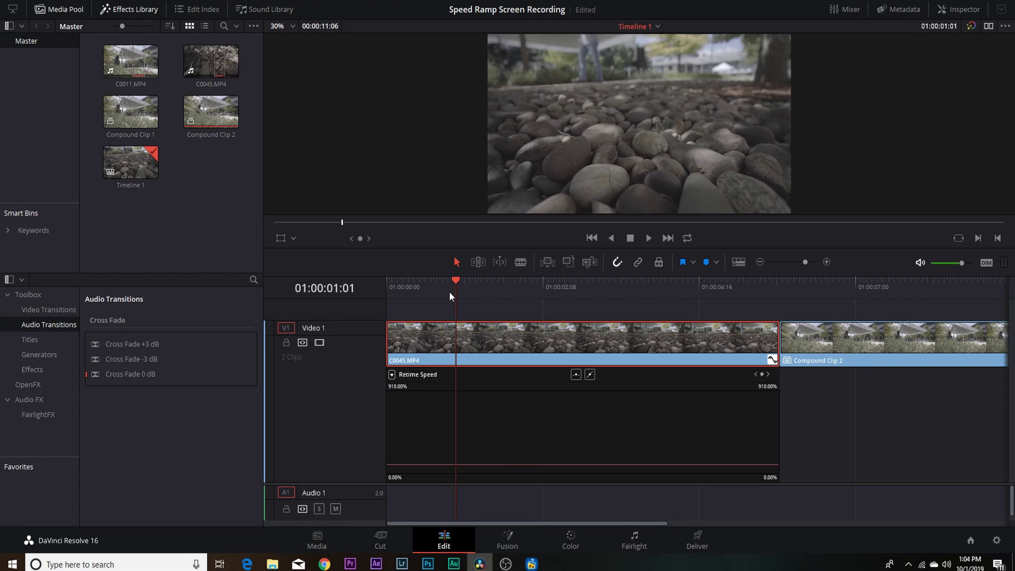
drag(456, 280, 699, 319)
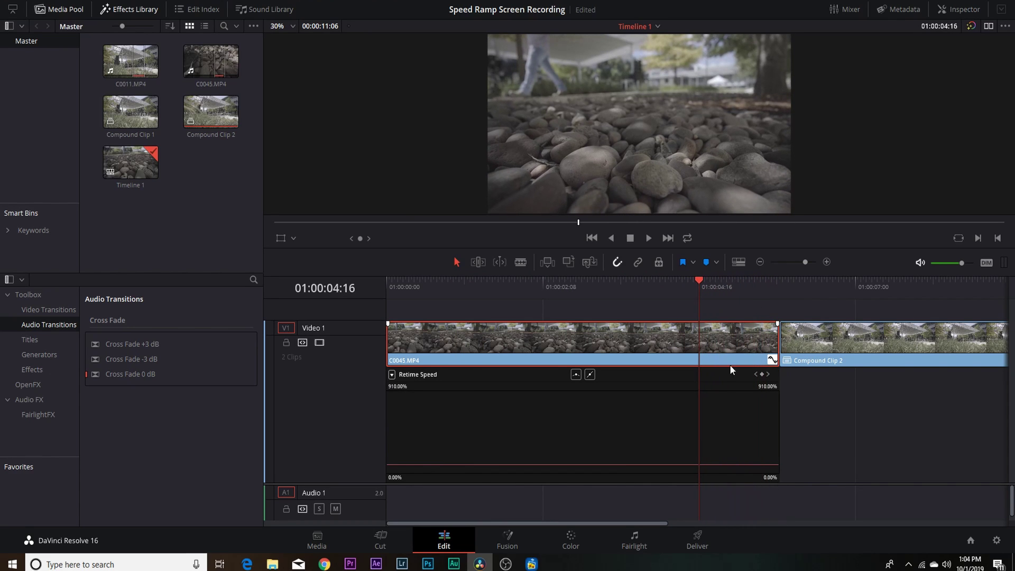
- Add a speed keyframe and raise the speed after it to about 718%
click(761, 374)
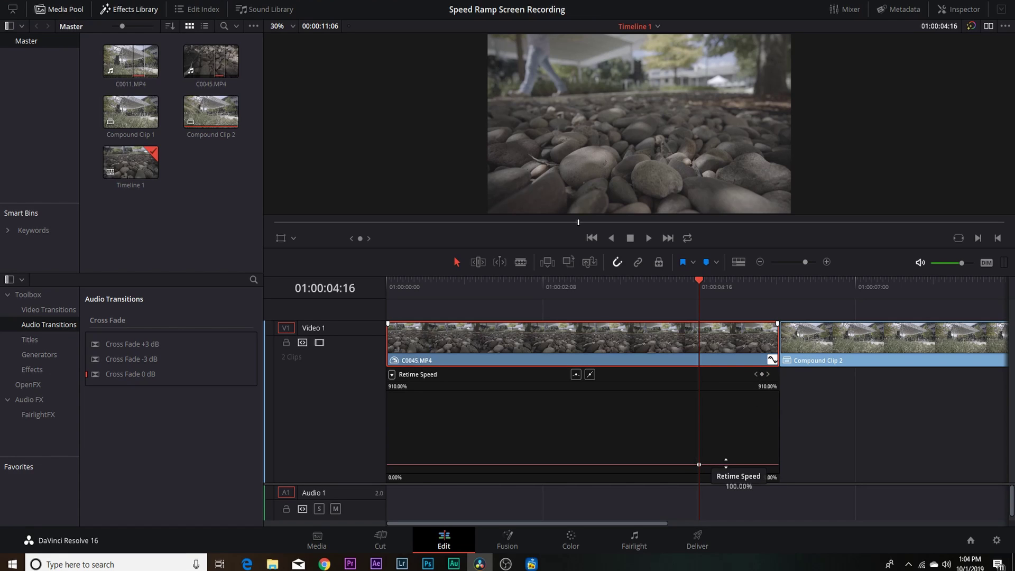
drag(732, 463, 812, 261)
drag(725, 417, 743, 370)
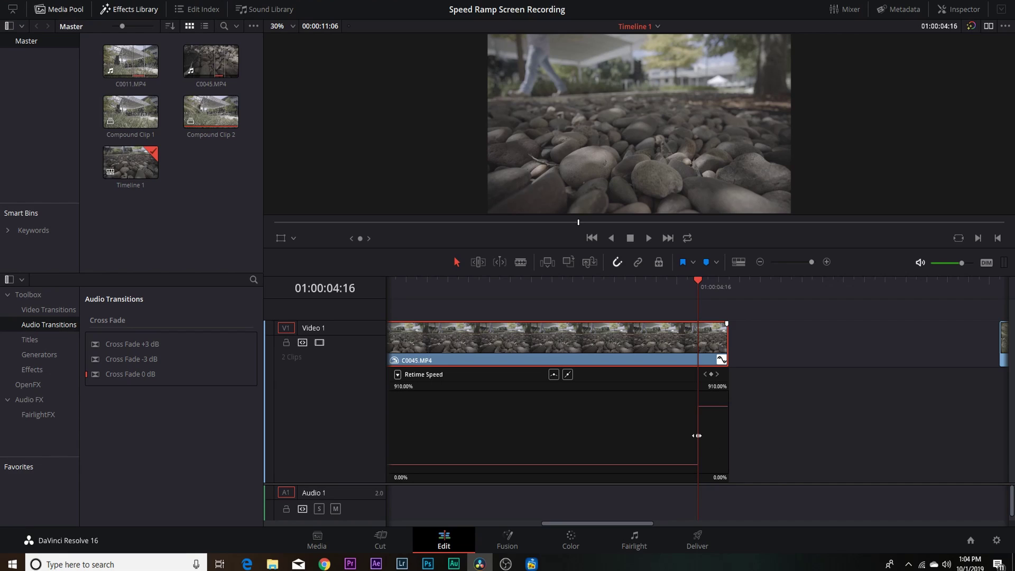
- Extend the end of the sped-up rock clip and step the playhead back one frame
drag(727, 343, 737, 349)
click(676, 280)
click(660, 283)
click(660, 284)
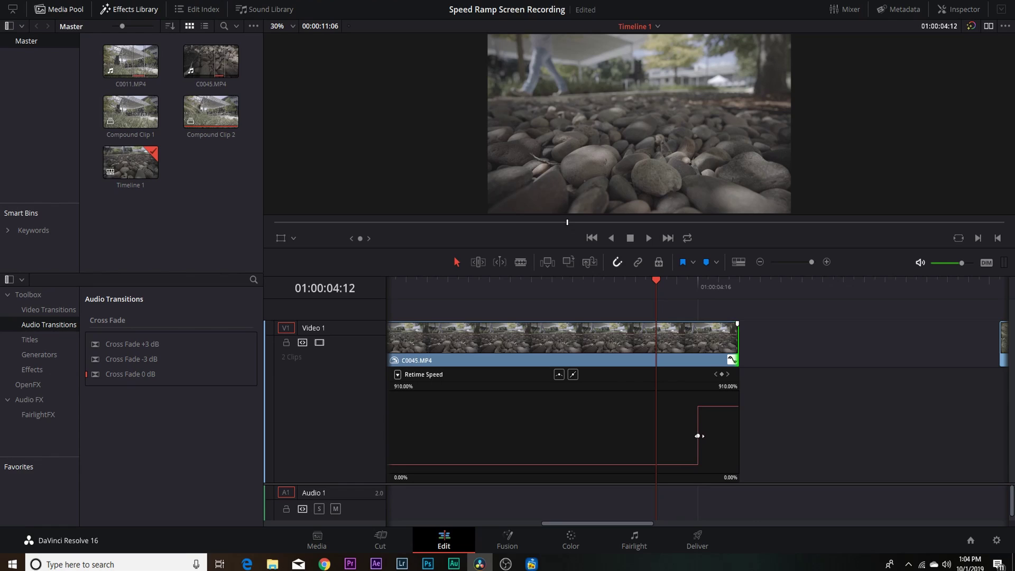
- Make the speed keyframe ease in and delete the gap after the rock clip
click(697, 435)
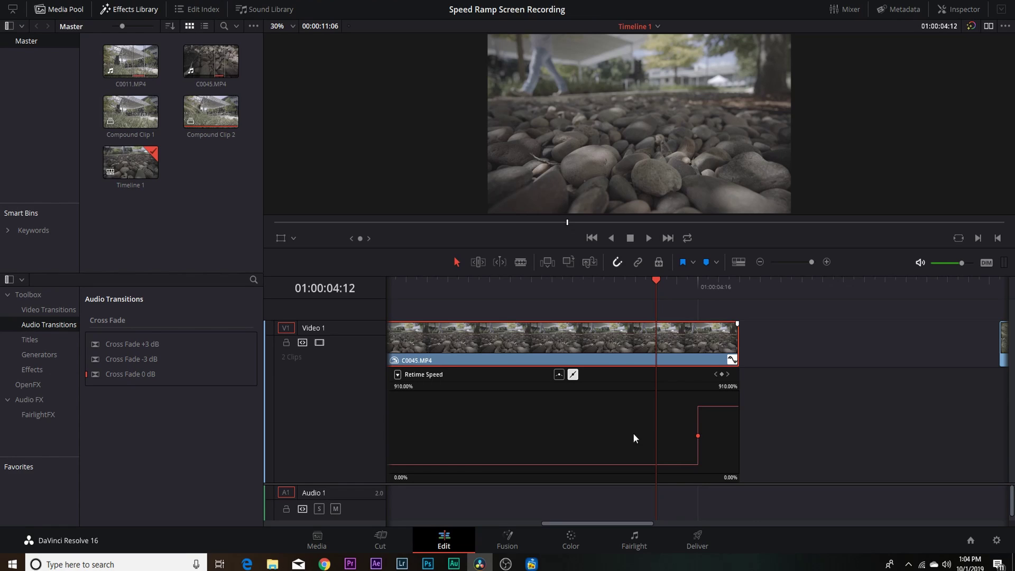
click(559, 375)
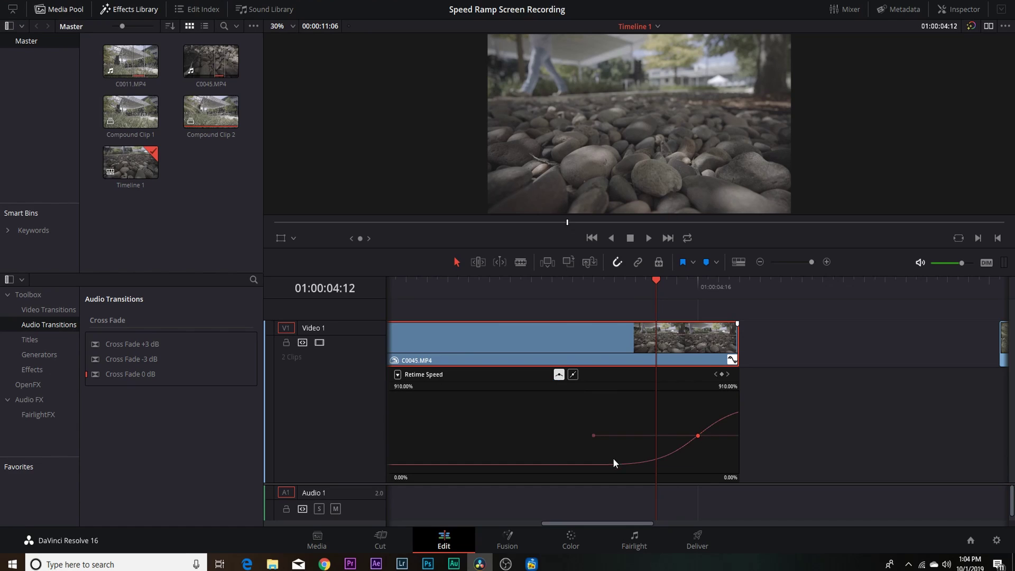
click(733, 356)
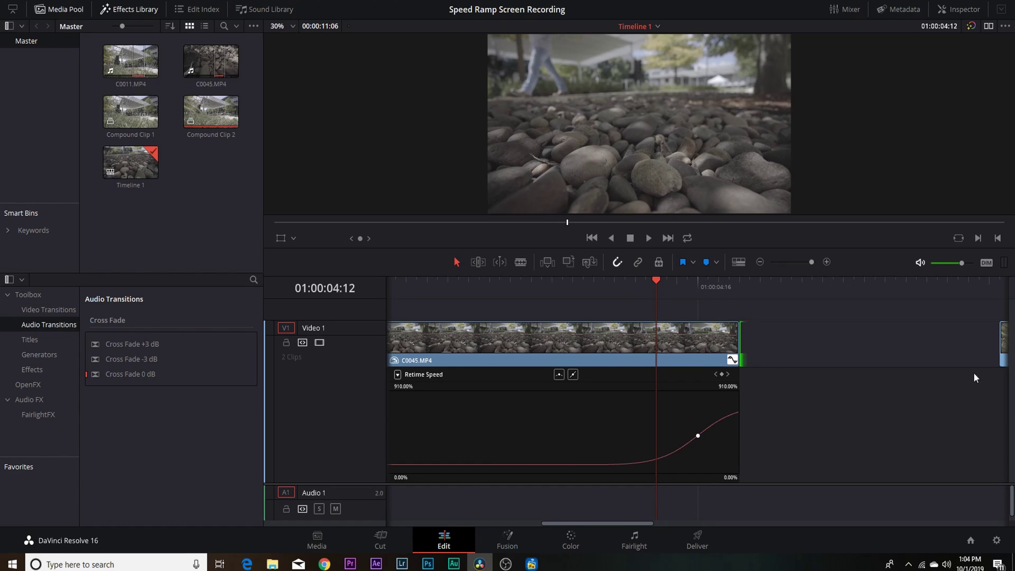
click(895, 360)
key(BackSpace)
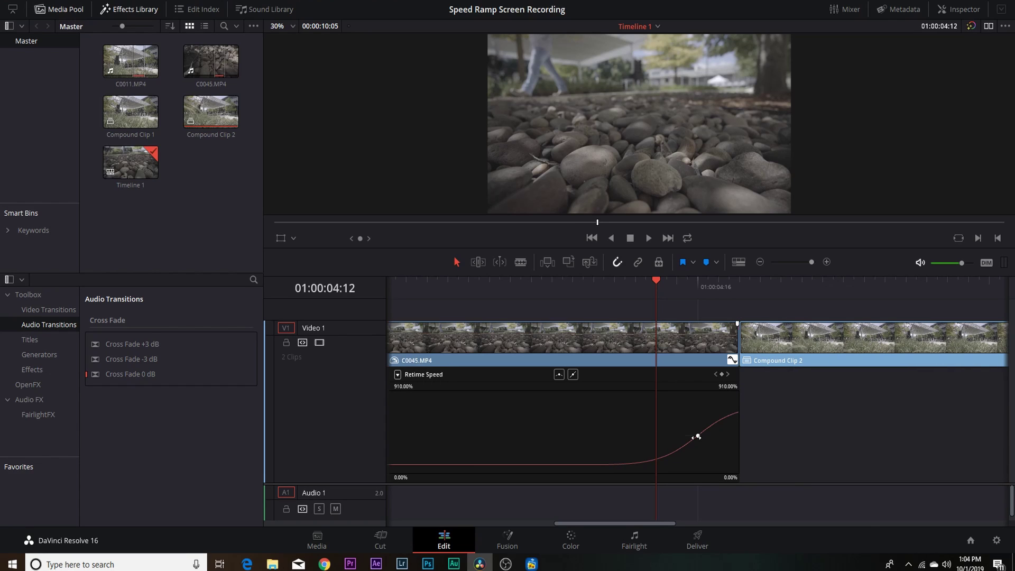
- Drag the keyframe's bezier handle to steepen the speed ramp, then play it back
click(698, 436)
drag(593, 437, 655, 435)
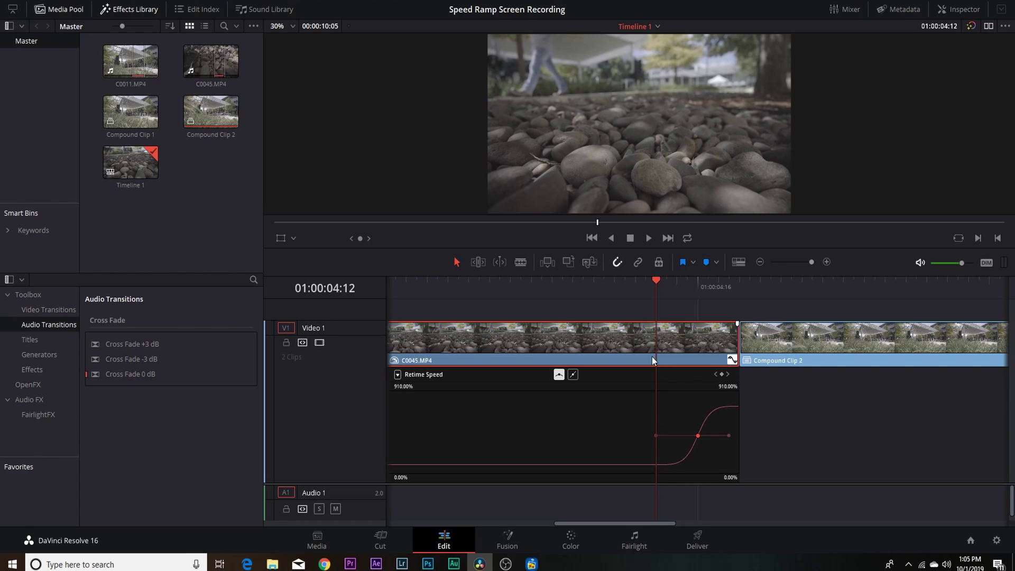
click(615, 300)
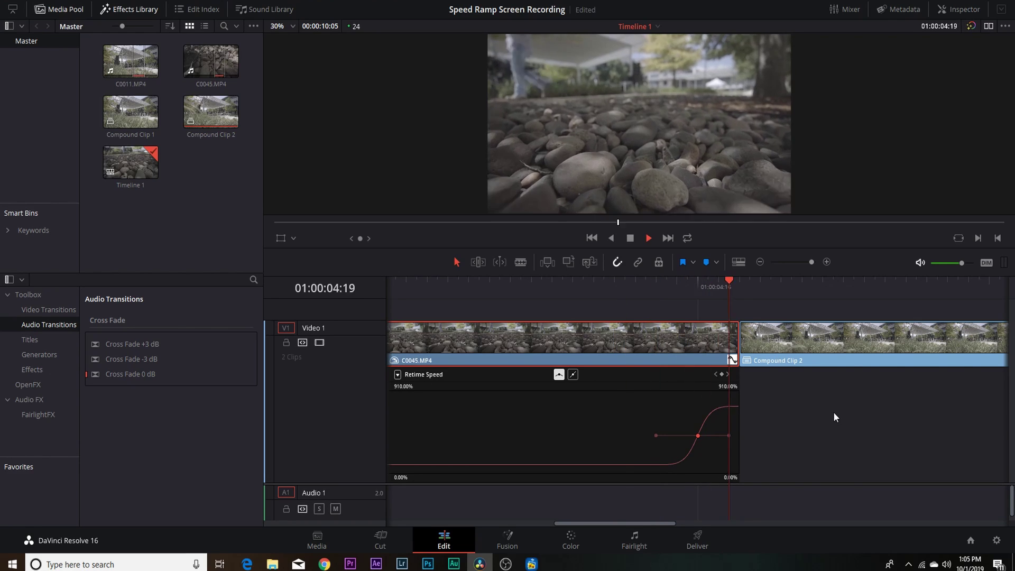
key(space)
click(451, 302)
click(452, 292)
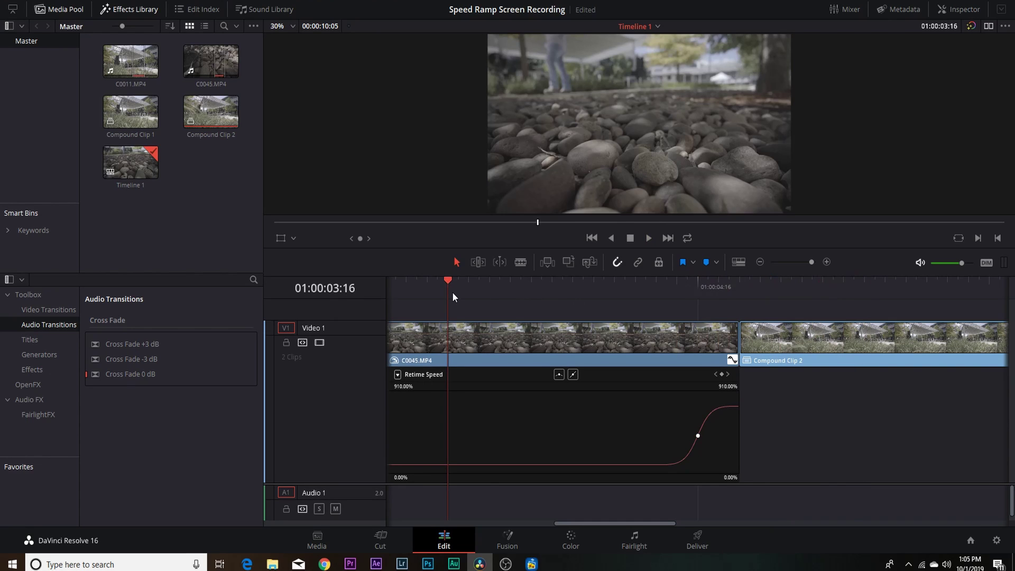
- Preview the rock clip's speed ramp, then select Compound Clip 2 on the timeline
key(space)
key(space)
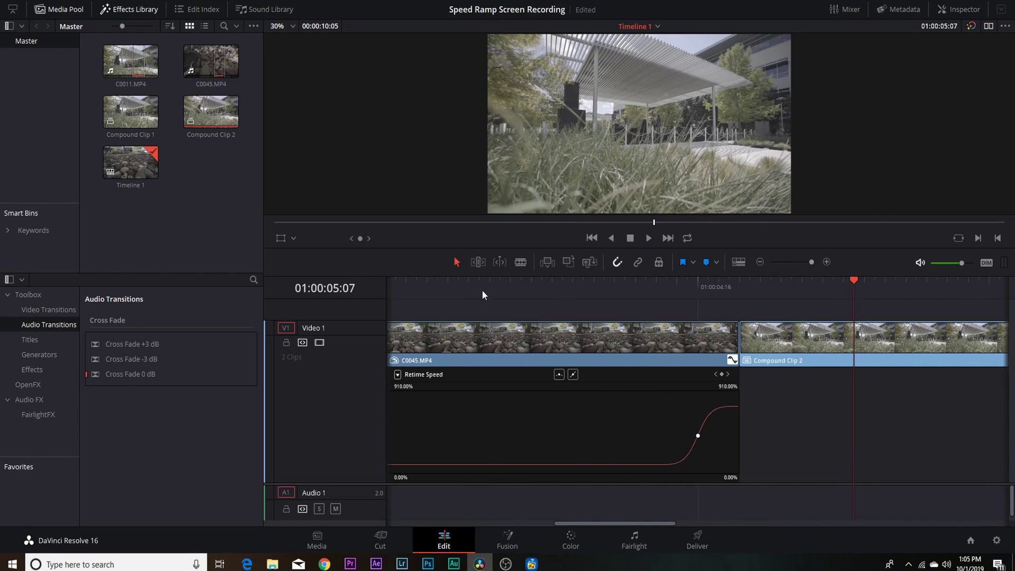
click(698, 435)
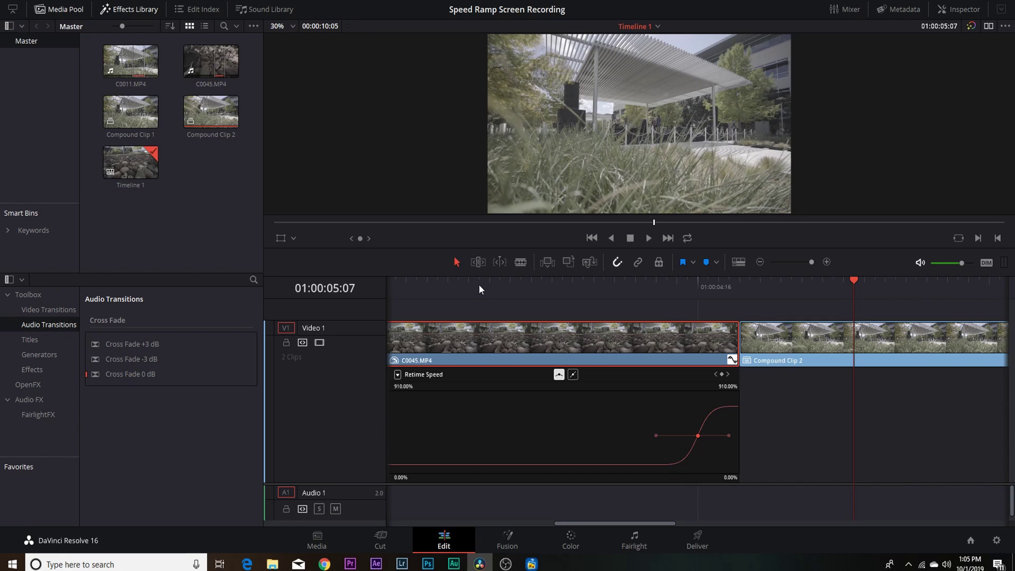
click(804, 338)
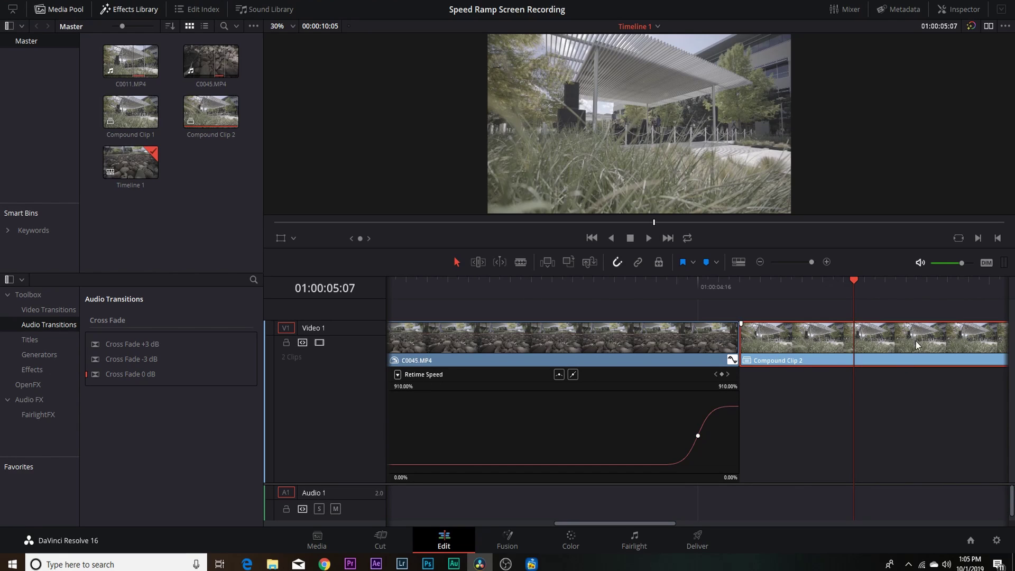
drag(623, 521, 660, 523)
- Show Compound Clip 2's Retime Speed curve instead of Retime Frame and raise it to maximum speed (1045% range)
right_click(684, 356)
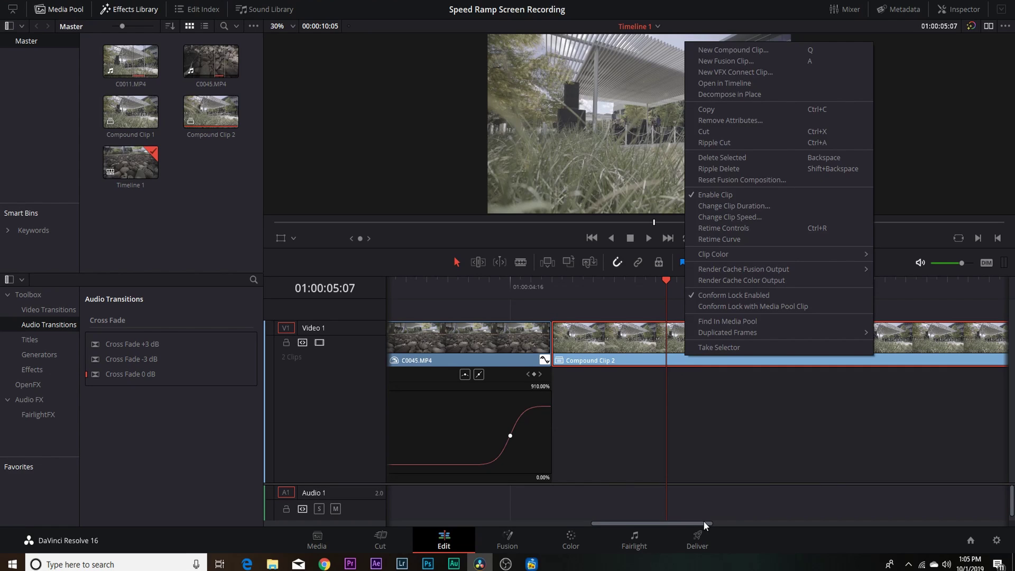
click(738, 239)
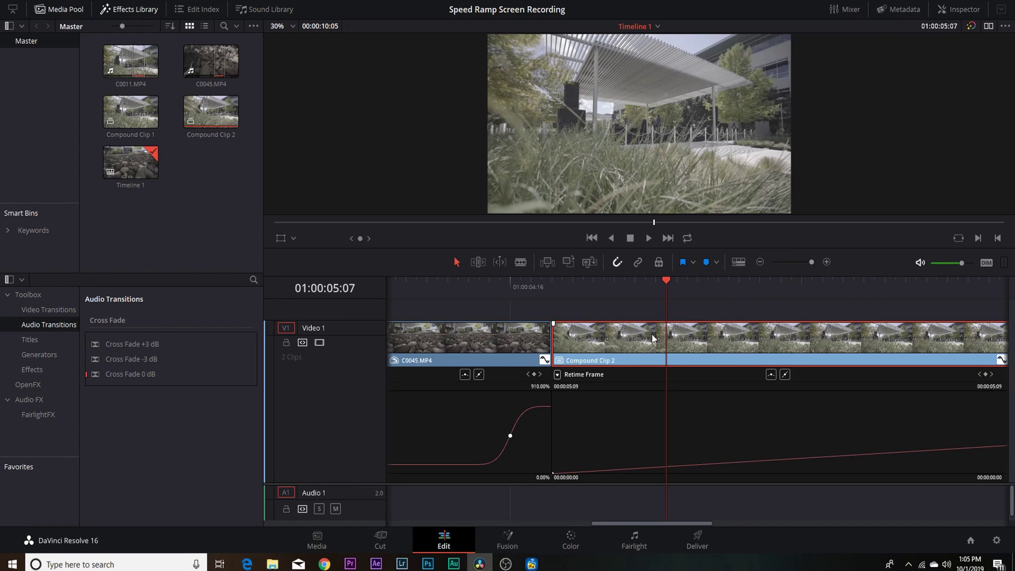
click(559, 375)
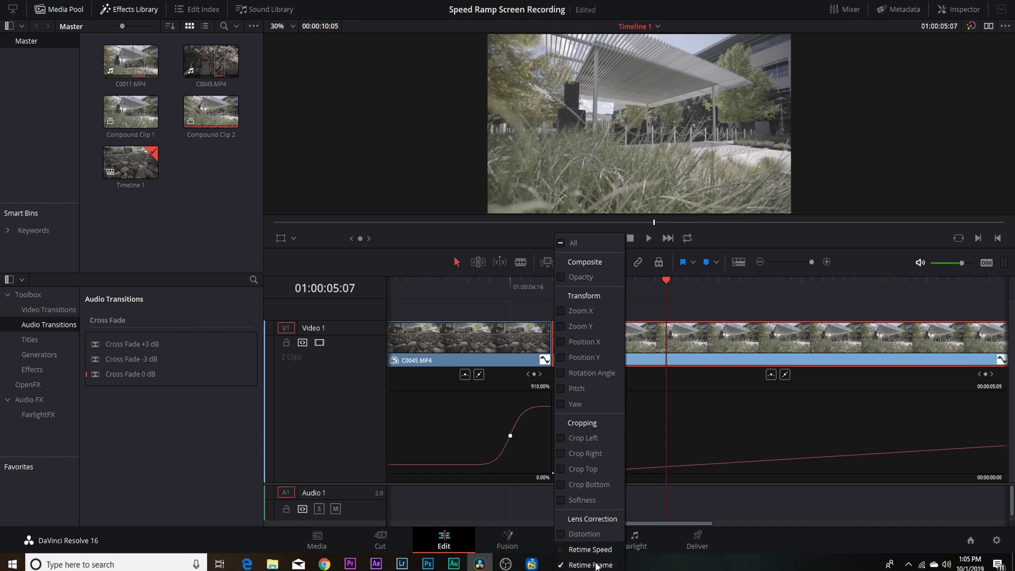
click(559, 566)
click(561, 550)
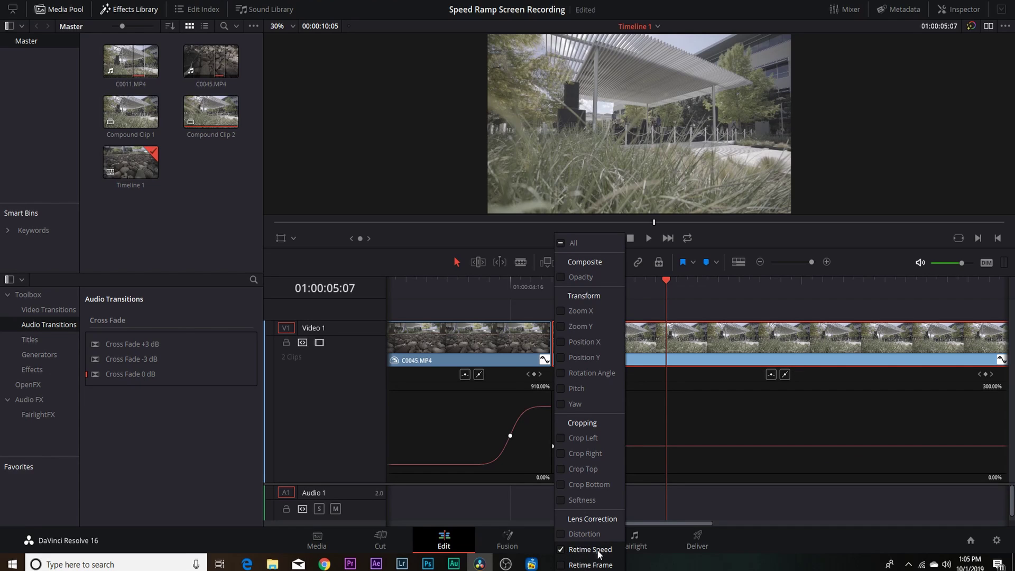
click(631, 369)
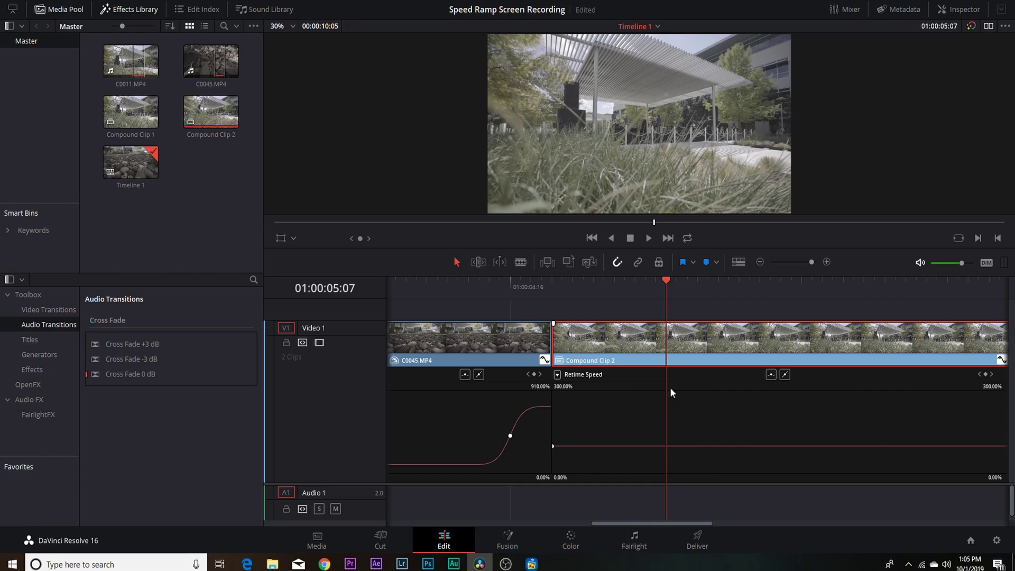
drag(559, 388, 636, 393)
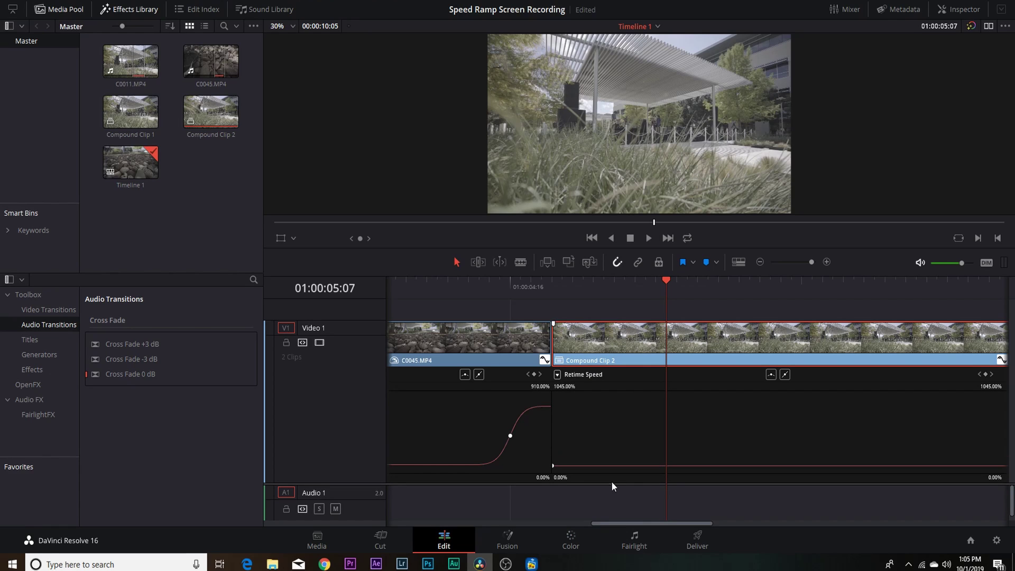
drag(613, 465, 553, 286)
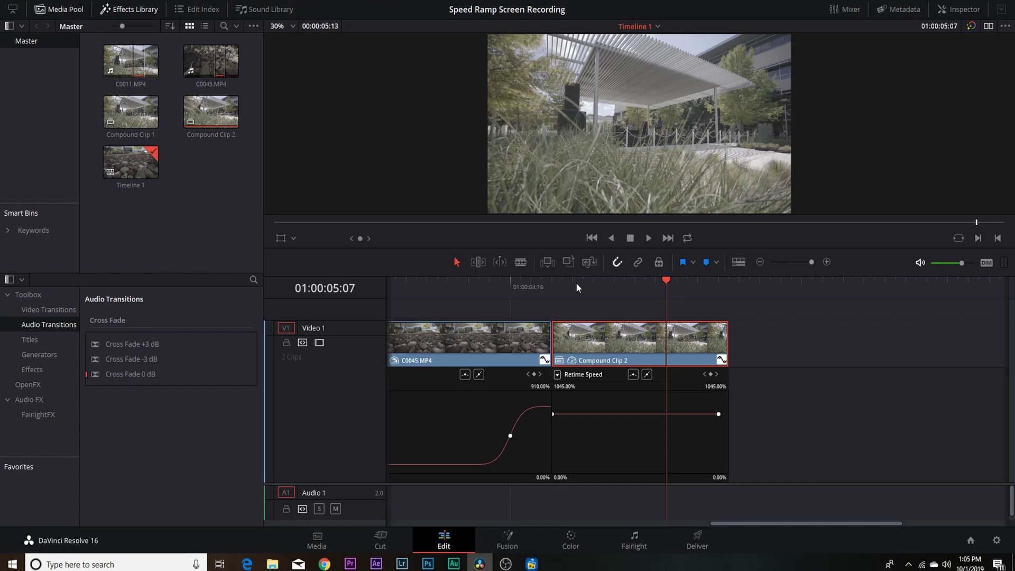
- Add a speed keyframe a few frames into Compound Clip 2 and drop the speed after it to about 107%
drag(576, 285, 559, 282)
key(Right)
key(Right)
key(Right)
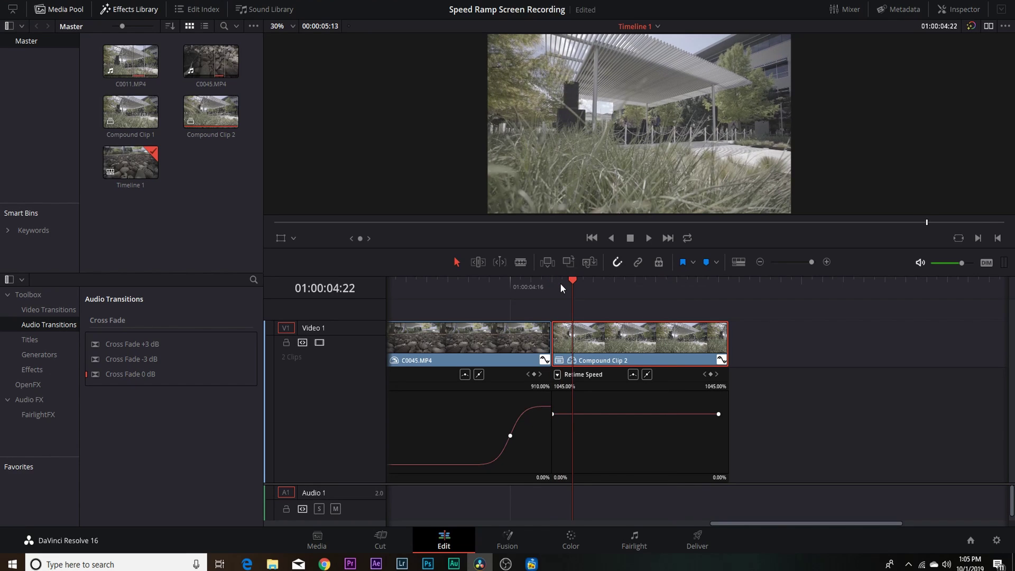
click(711, 374)
drag(644, 414, 615, 569)
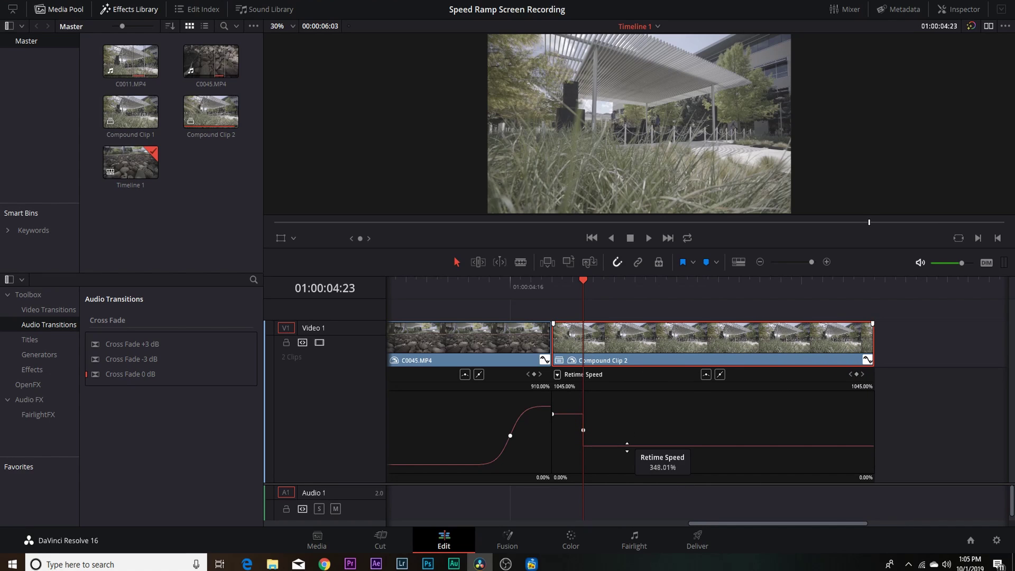
drag(635, 446, 638, 542)
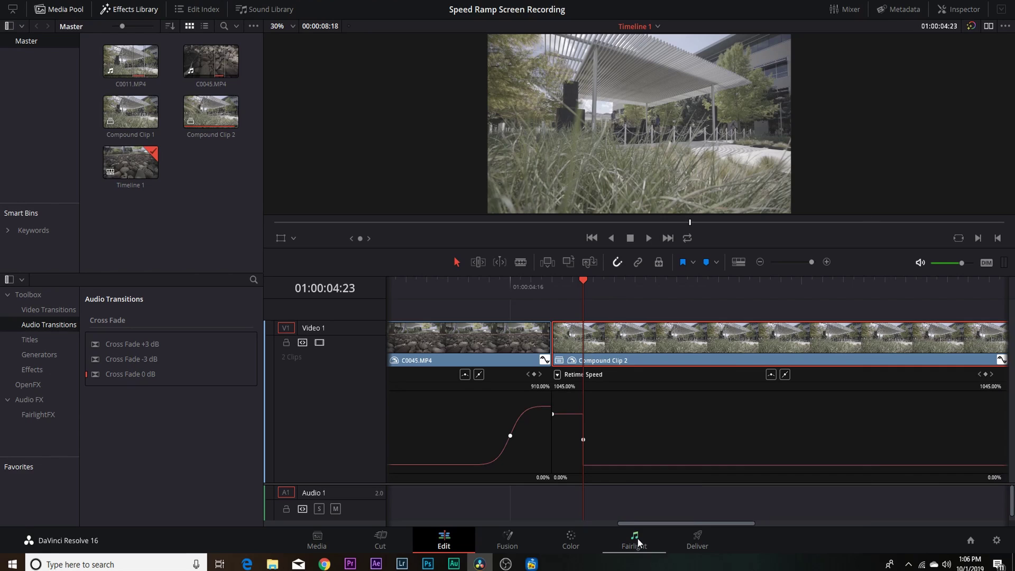
click(612, 452)
- Apply ease in/out to the grass clip's keyframe and lengthen its bezier handle for a gradual slowdown
click(771, 375)
drag(566, 439, 552, 441)
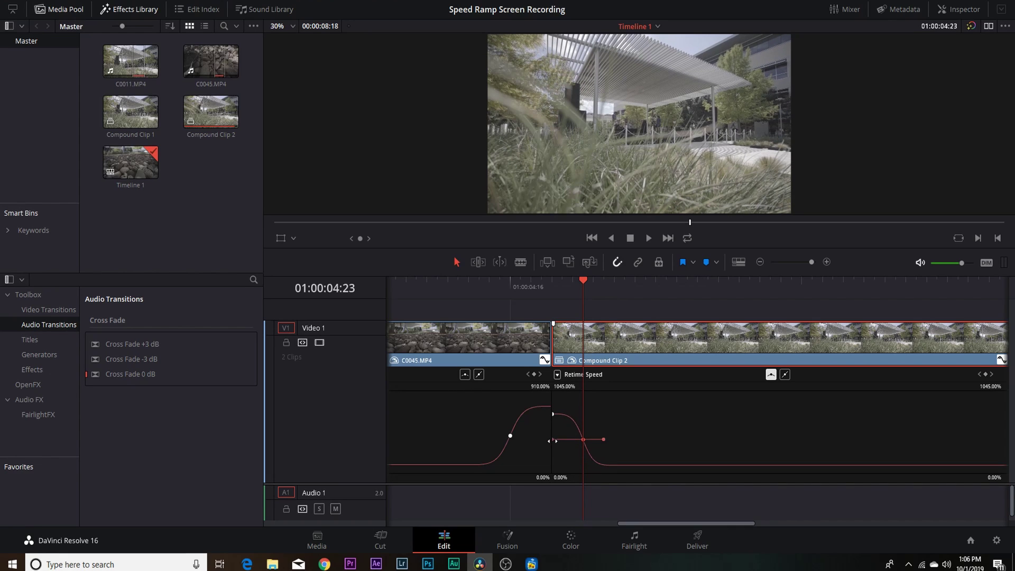
click(415, 293)
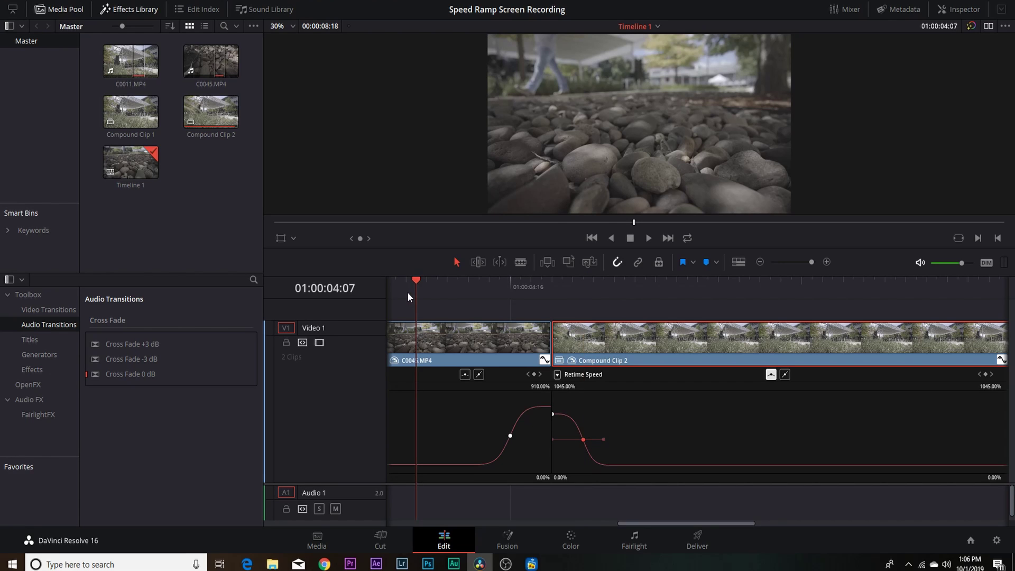
- Enlarge the viewer and play back the transition from the rock clip into the grass clip
drag(407, 249, 406, 275)
key(space)
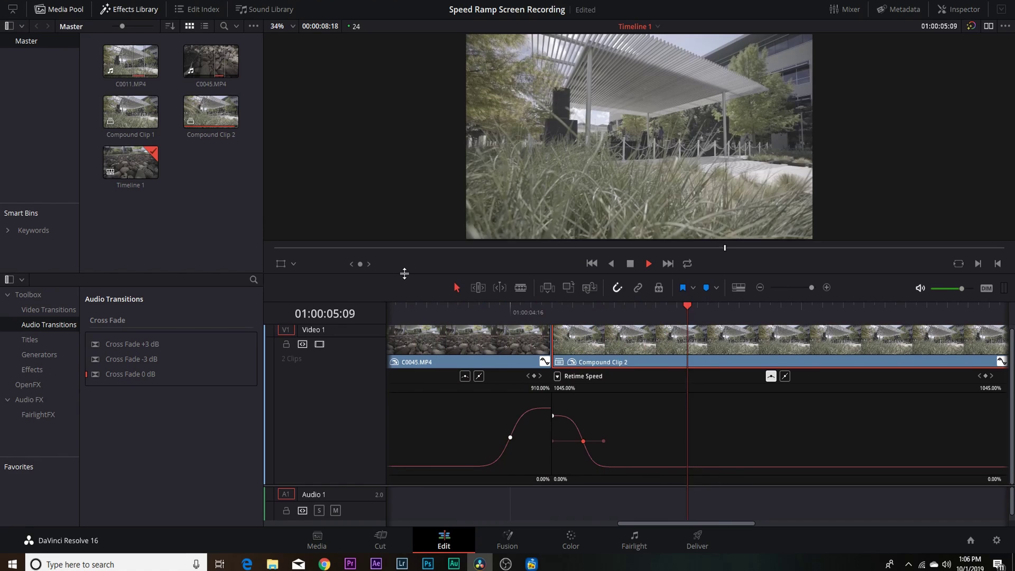
key(space)
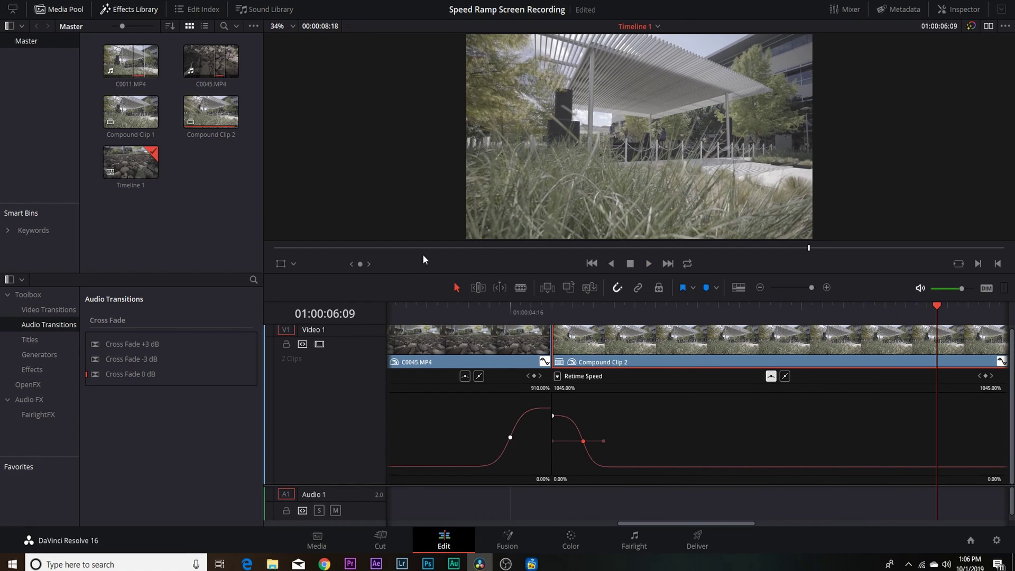
key(Up)
key(space)
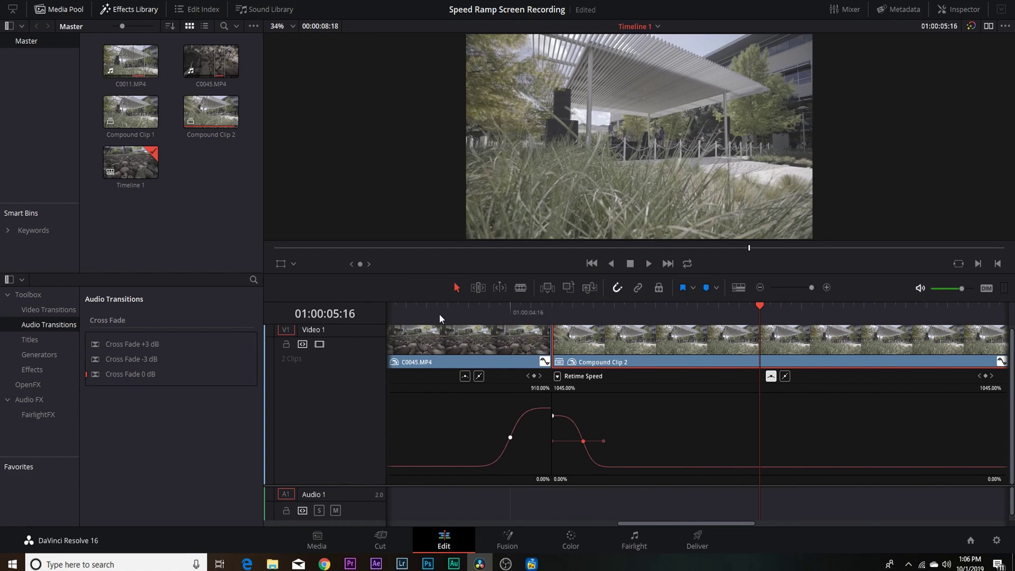